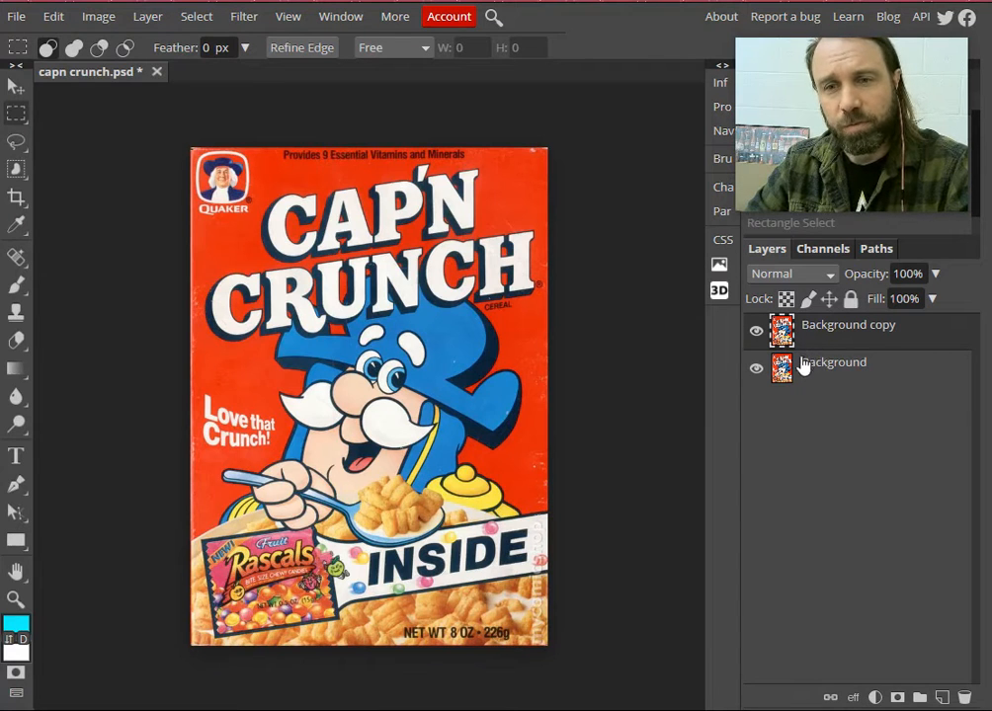
# Hide the Background layer and extend the canvas with the Crop tool, leaving wide empty space around the cereal box
pyautogui.click(756, 371)
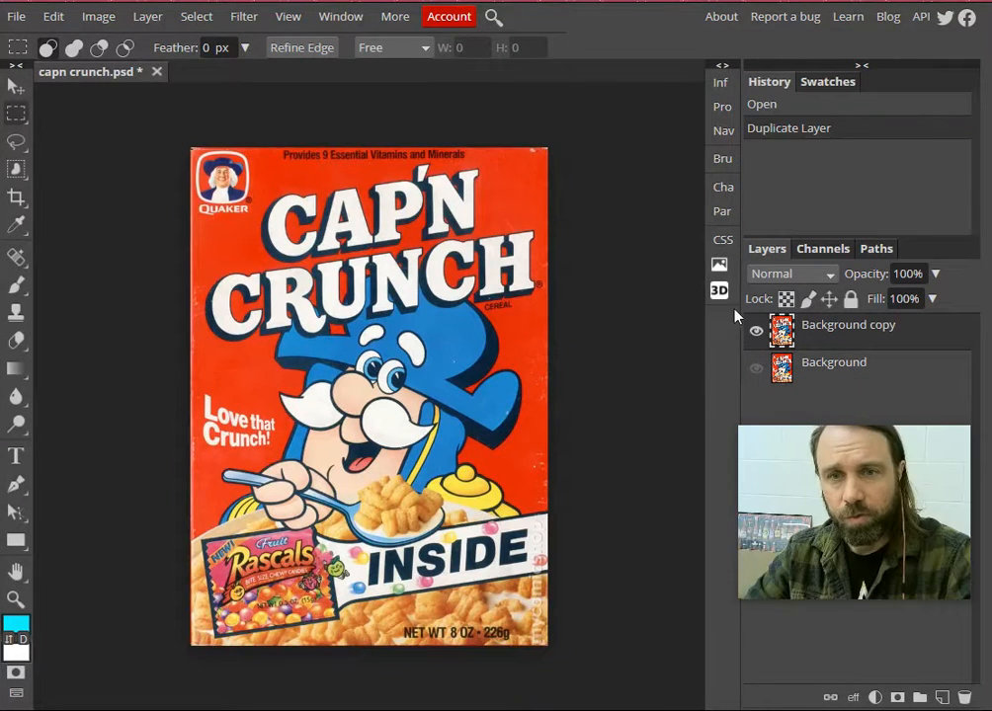
pyautogui.click(722, 133)
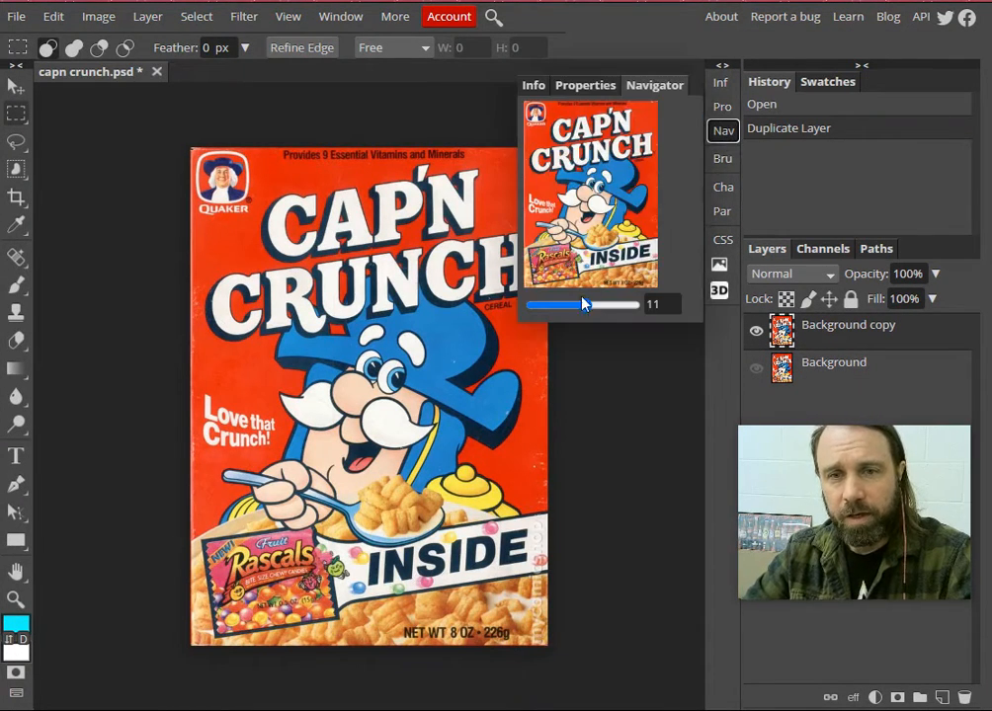
pyautogui.moveTo(584, 303); pyautogui.dragTo(578, 304)
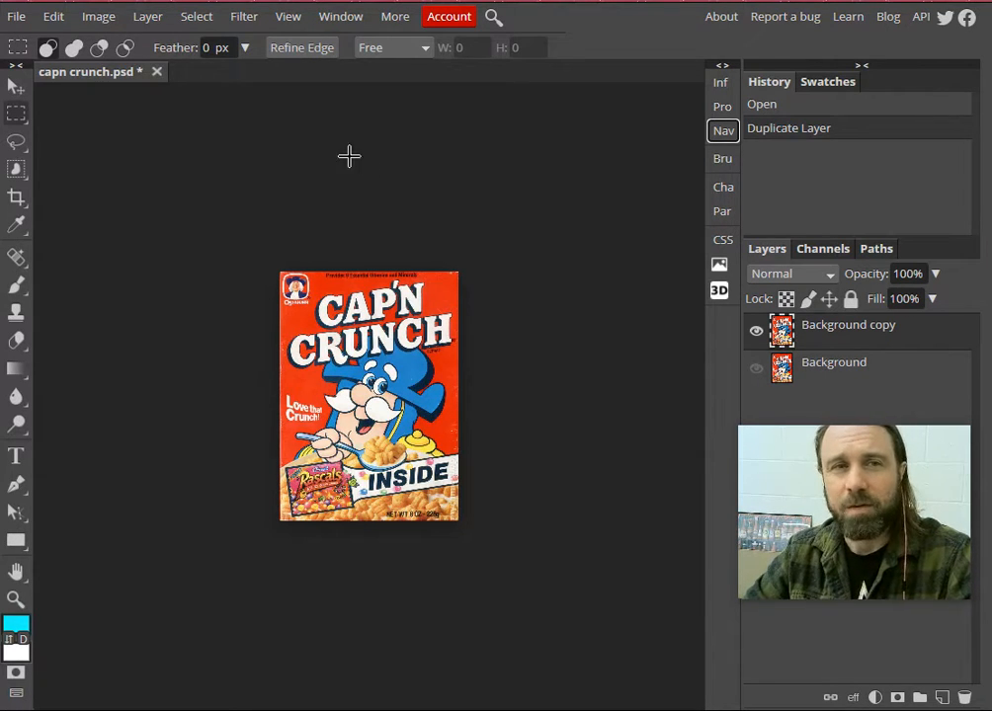
pyautogui.click(17, 198)
pyautogui.click(119, 200)
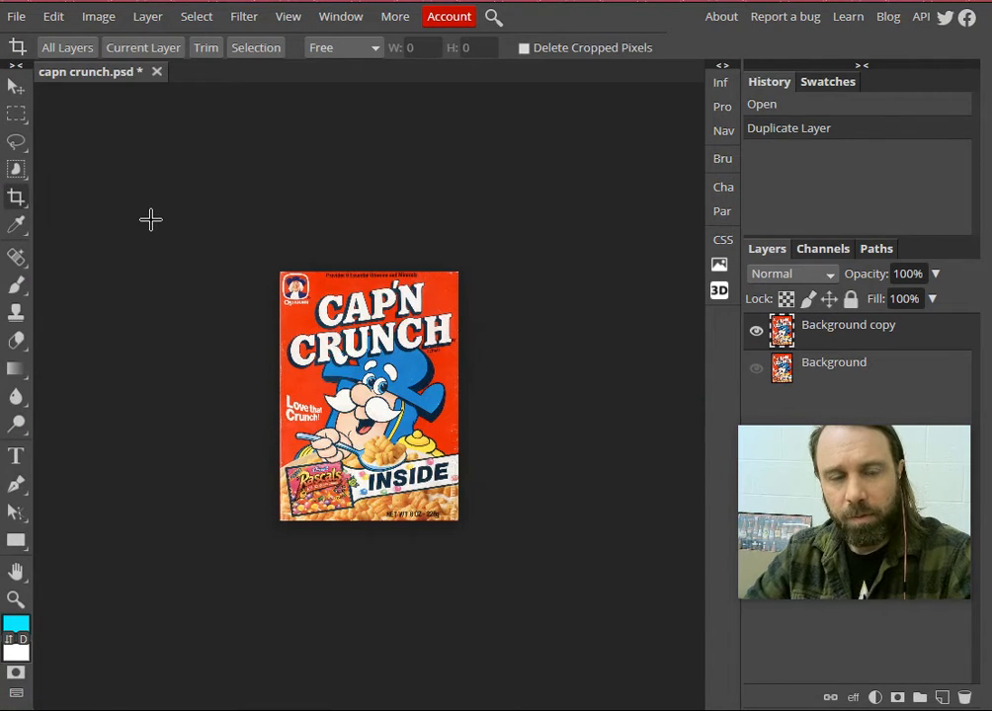
pyautogui.moveTo(150, 219); pyautogui.dragTo(614, 597)
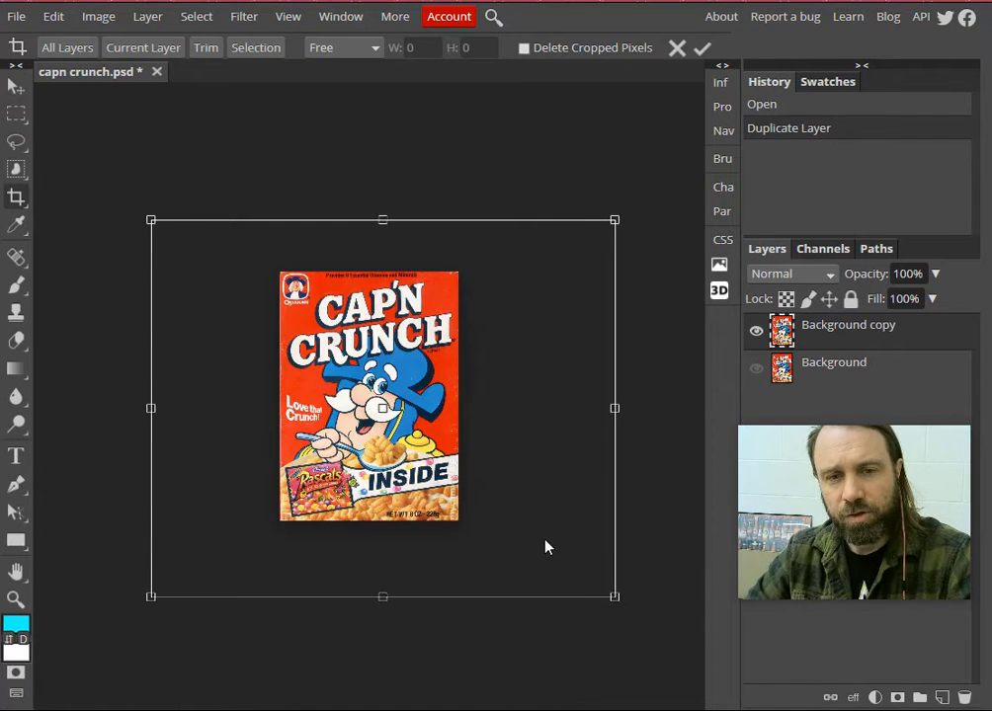
pyautogui.moveTo(545, 545); pyautogui.dragTo(534, 541)
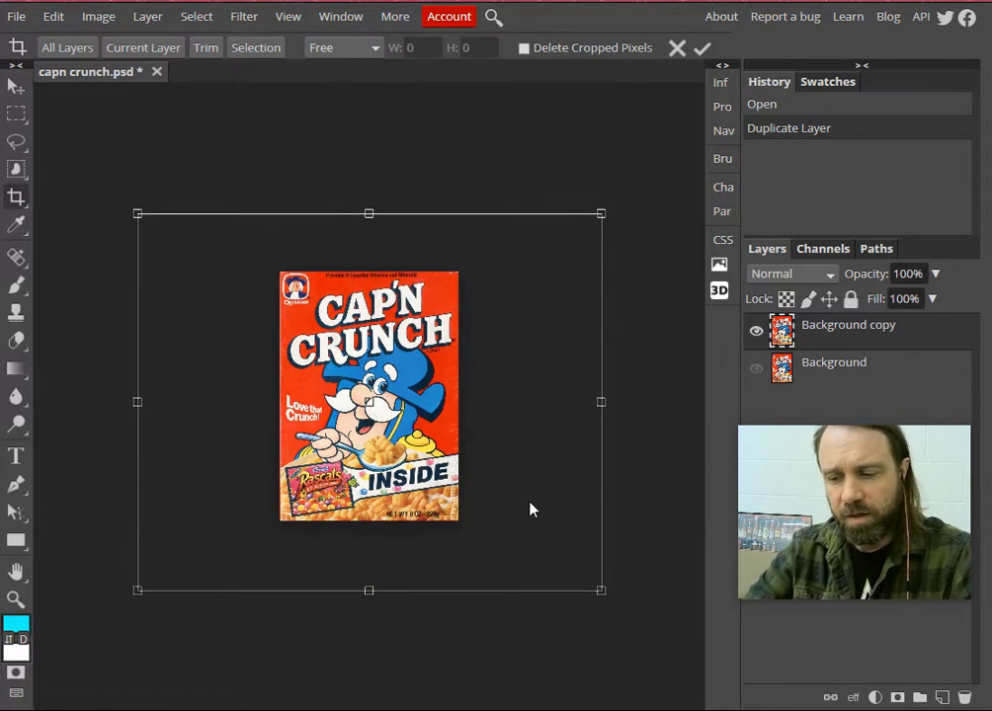
pyautogui.press('Return')
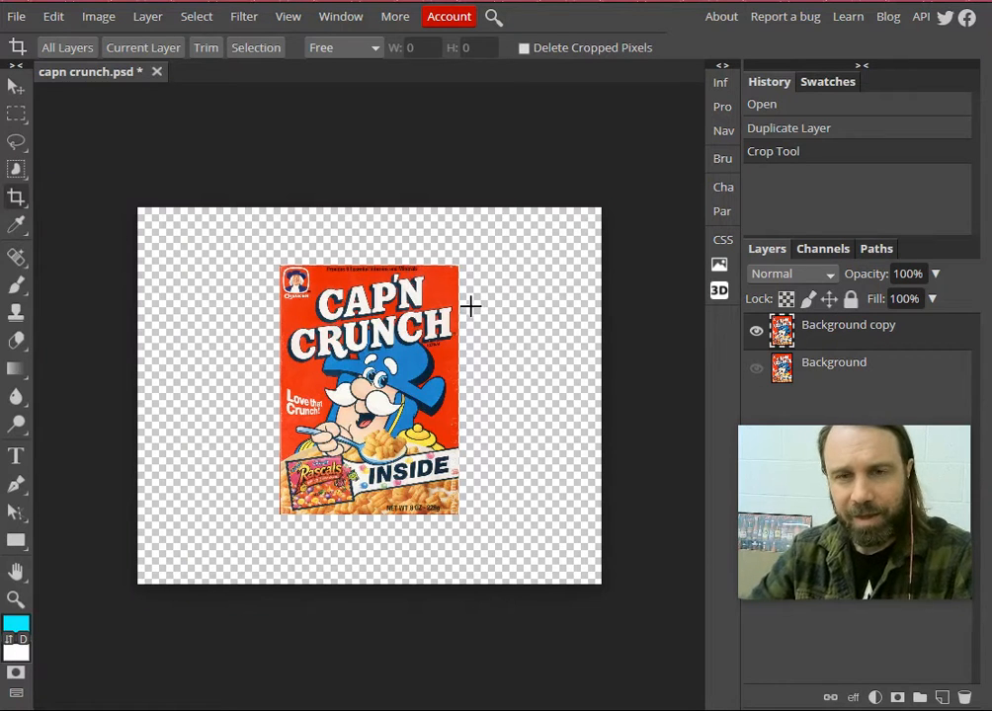
# Cut out the box's upper-left piece with the Quaker logo and move it to the canvas's upper-left corner
pyautogui.click(724, 130)
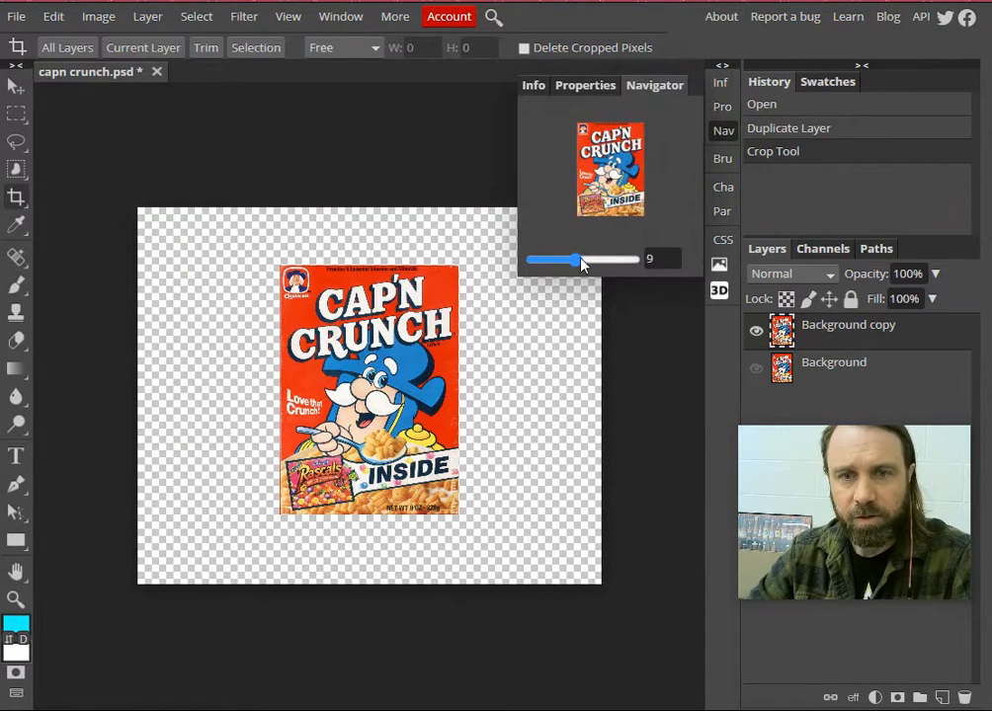
pyautogui.moveTo(581, 262); pyautogui.dragTo(585, 260)
pyautogui.click(725, 131)
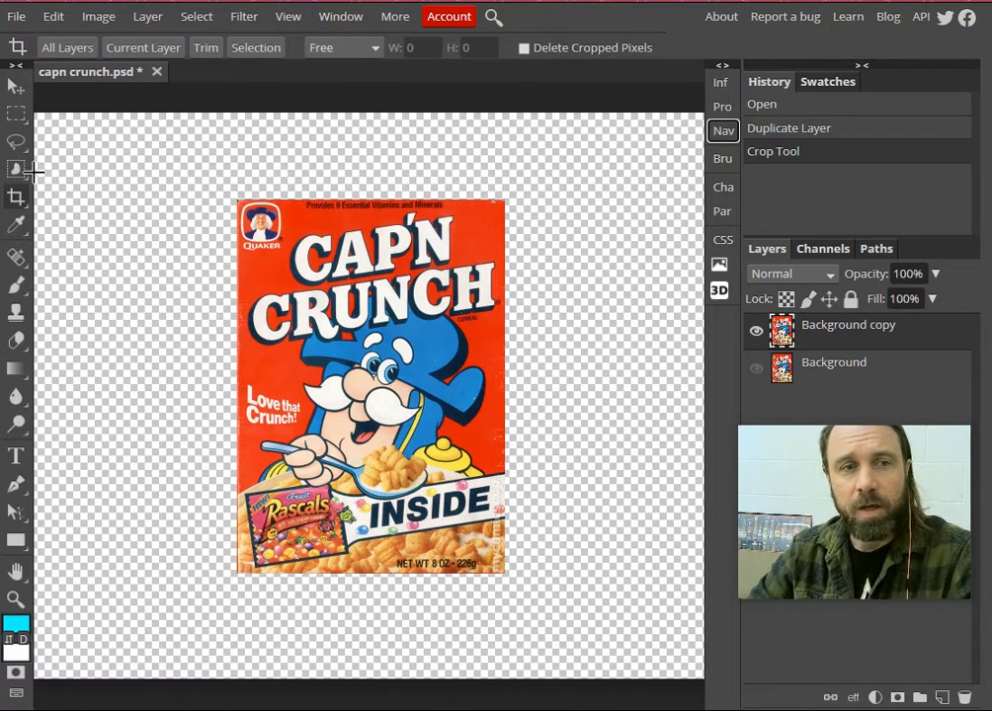
pyautogui.click(13, 116)
pyautogui.moveTo(213, 185); pyautogui.dragTo(358, 324)
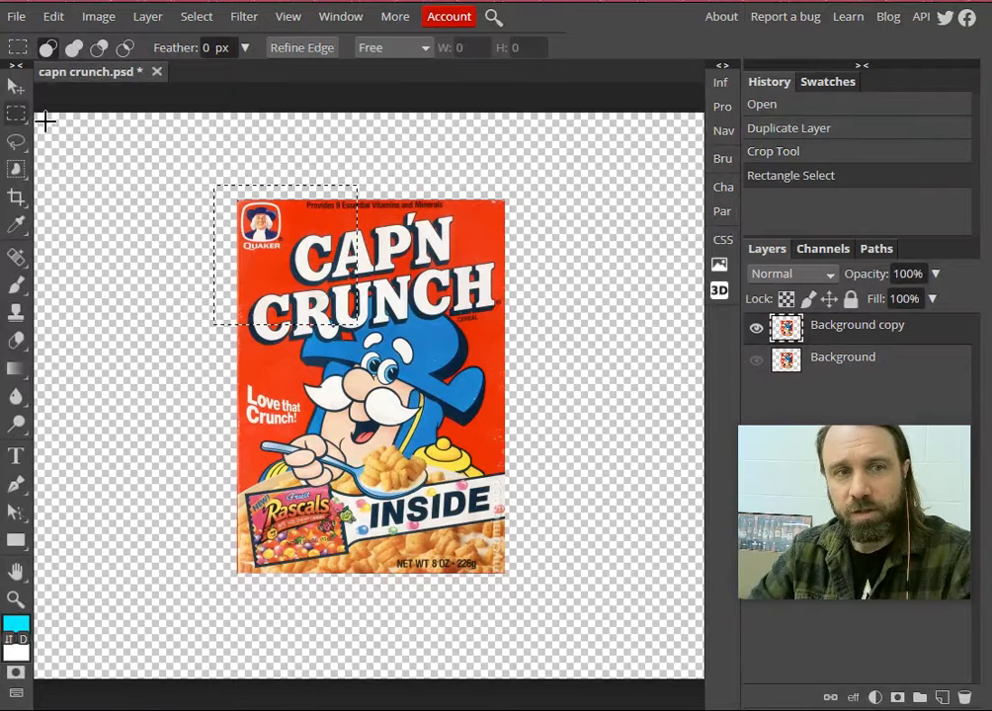
pyautogui.click(16, 87)
pyautogui.moveTo(318, 274); pyautogui.dragTo(140, 203)
pyautogui.click(16, 114)
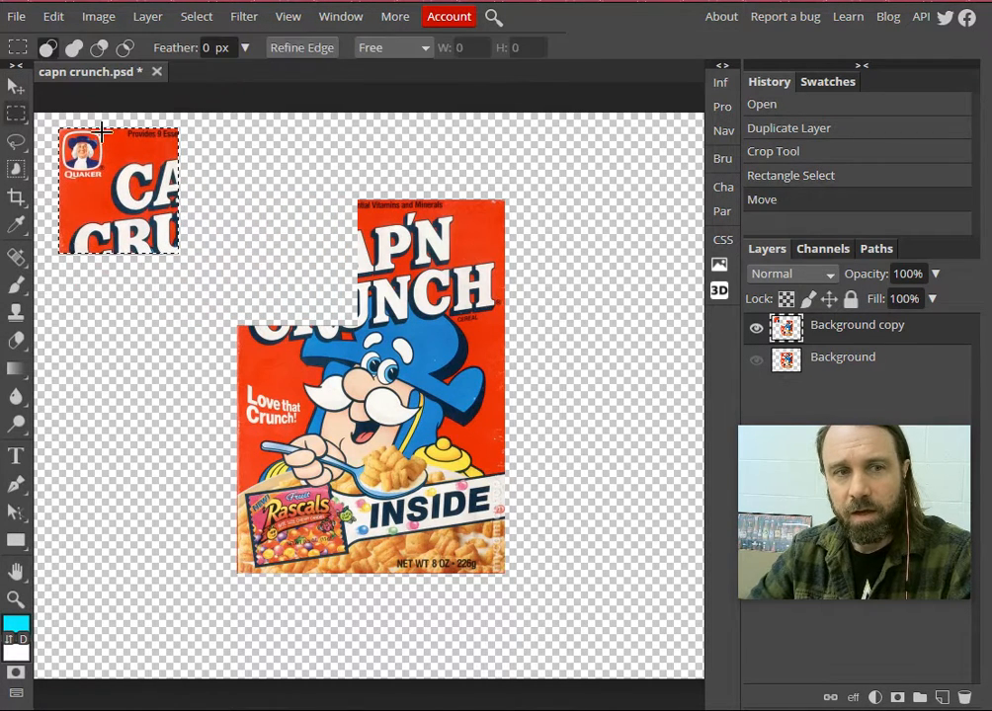
pyautogui.moveTo(346, 183); pyautogui.dragTo(424, 300)
pyautogui.click(539, 274)
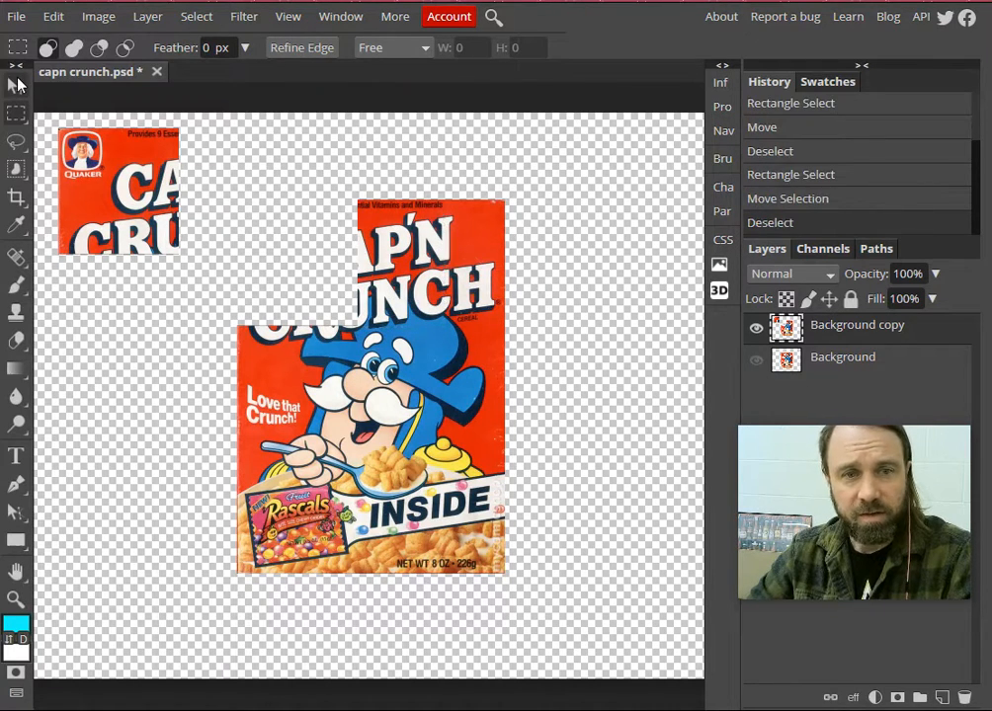
# Cut out the "Love that Crunch!" piece with a rectangular selection and move it to the canvas's left side
pyautogui.click(15, 113)
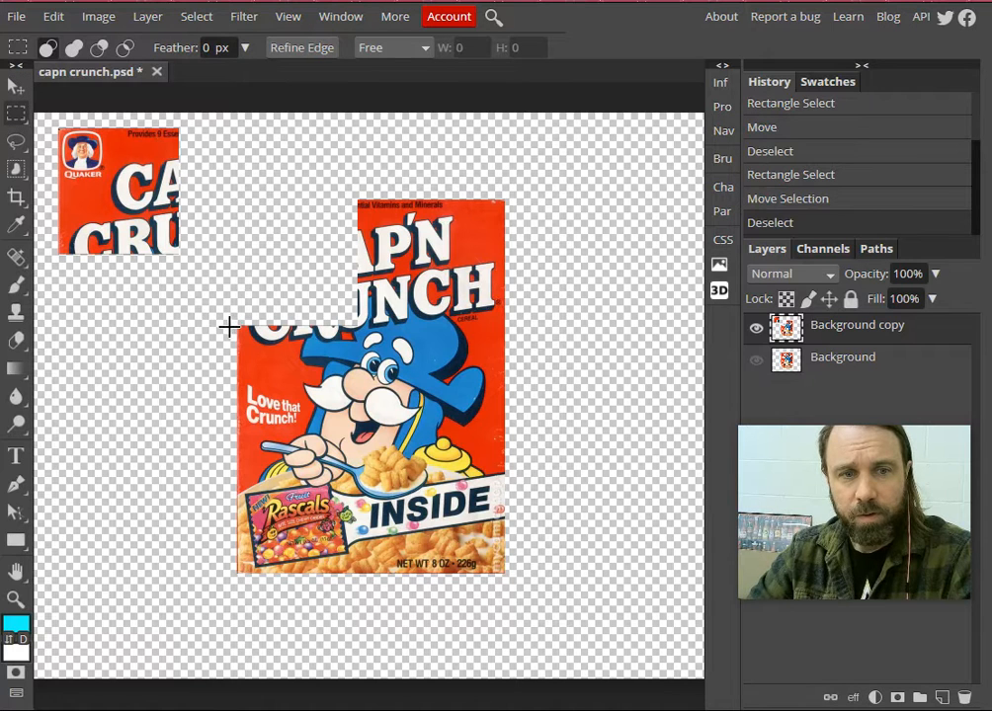
pyautogui.moveTo(233, 325); pyautogui.dragTo(356, 435)
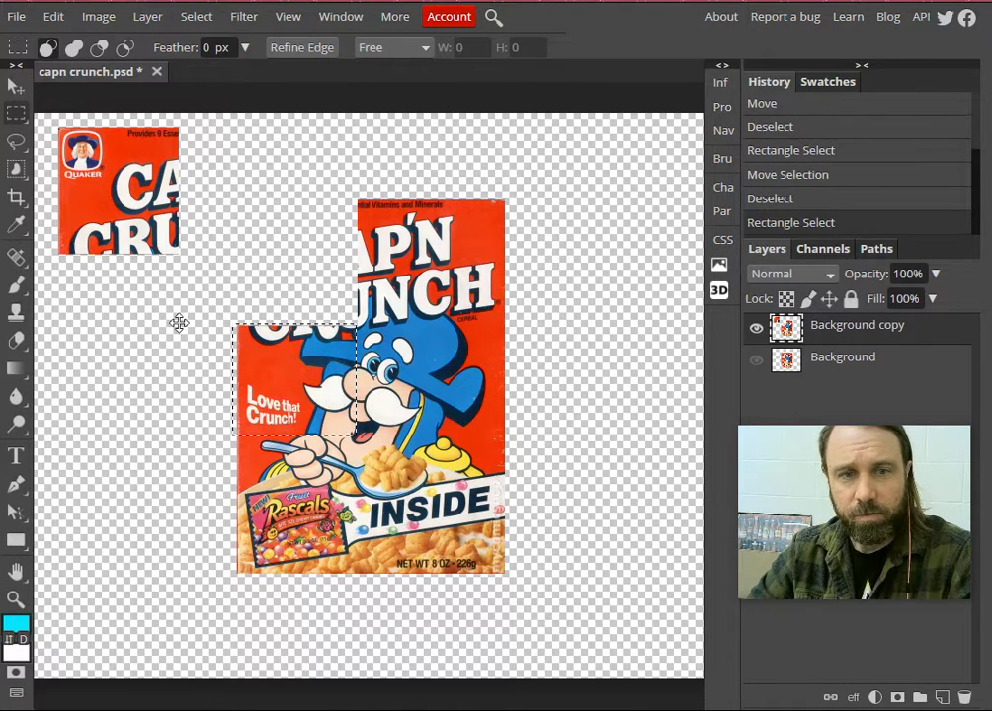
pyautogui.click(13, 87)
pyautogui.moveTo(237, 282); pyautogui.dragTo(99, 284)
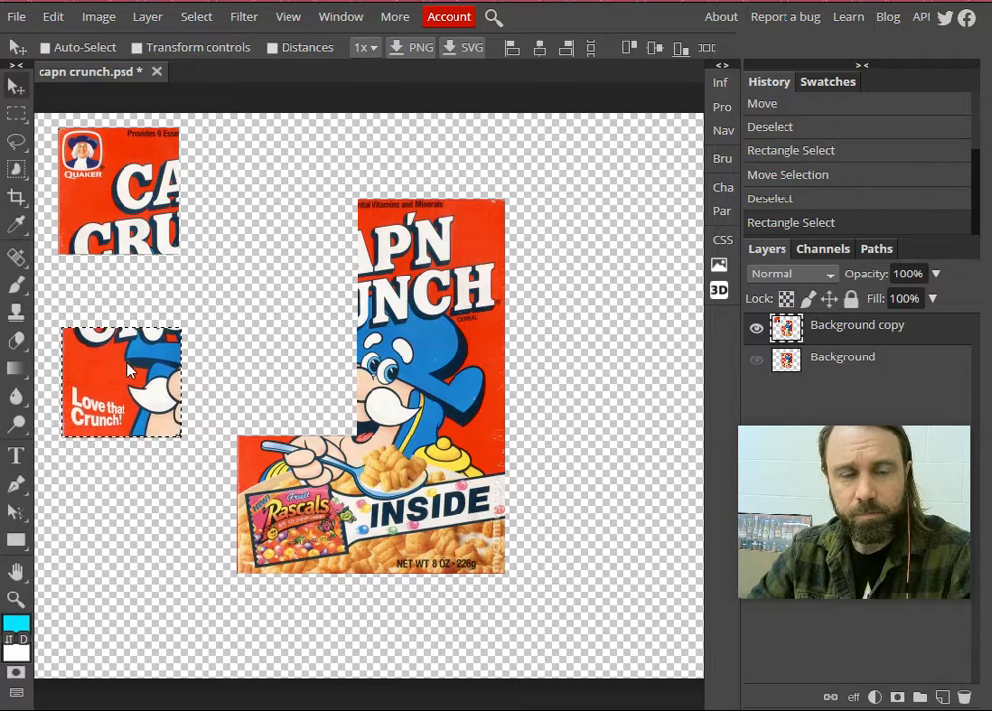
# Cut out the upper-right piece of the box title and move it to the canvas's upper-right corner
pyautogui.click(14, 112)
pyautogui.click(249, 132)
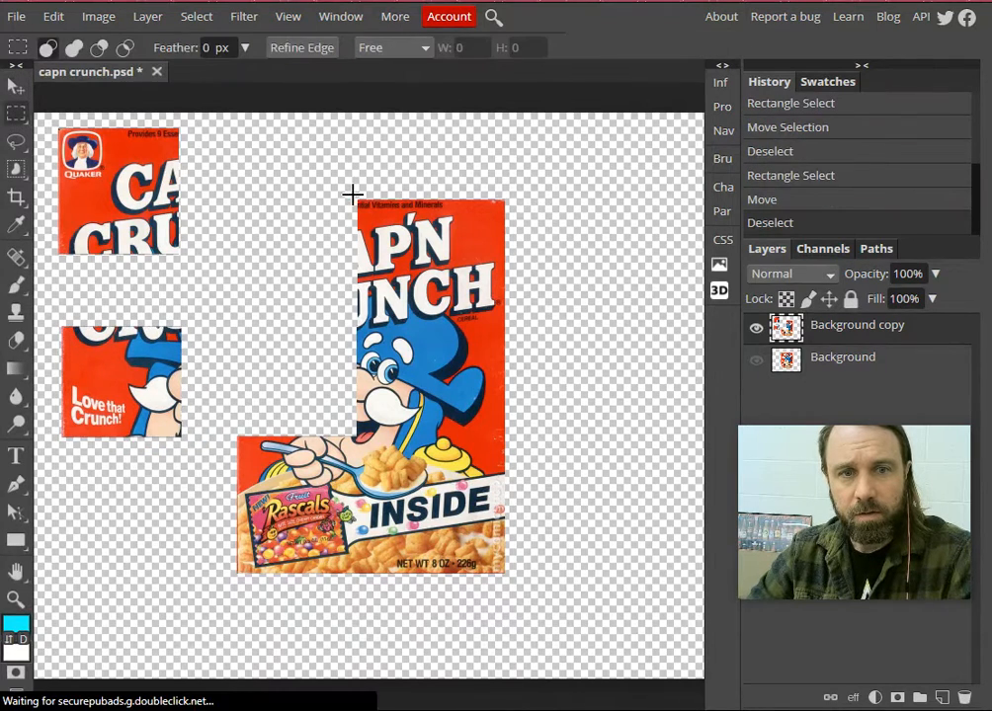
pyautogui.moveTo(353, 194); pyautogui.dragTo(509, 326)
pyautogui.click(22, 88)
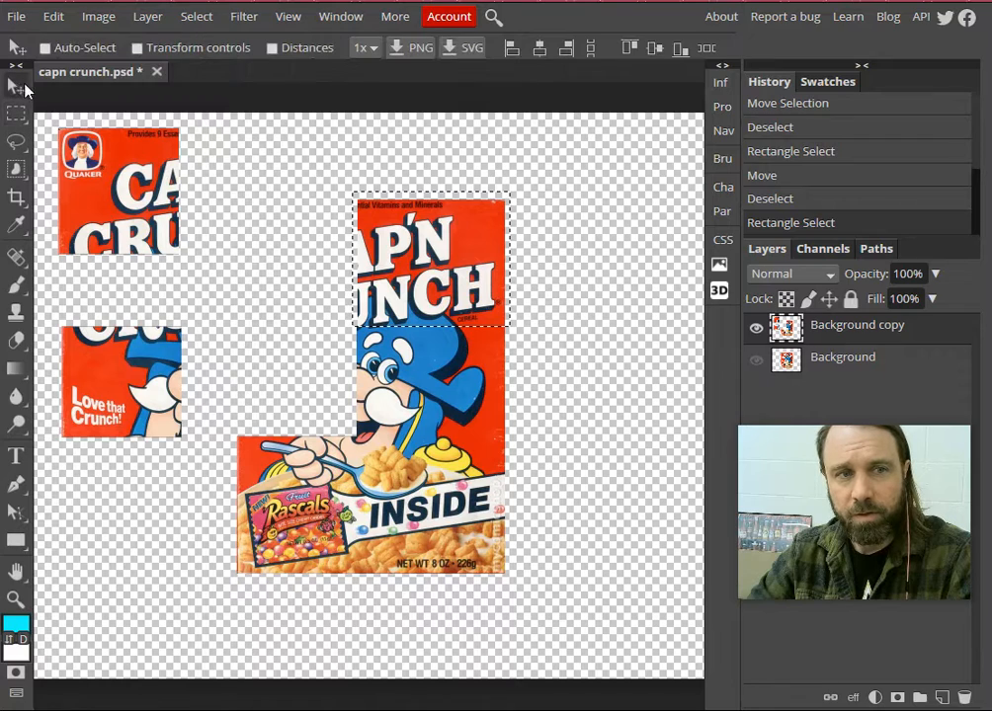
pyautogui.moveTo(481, 259); pyautogui.dragTo(653, 203)
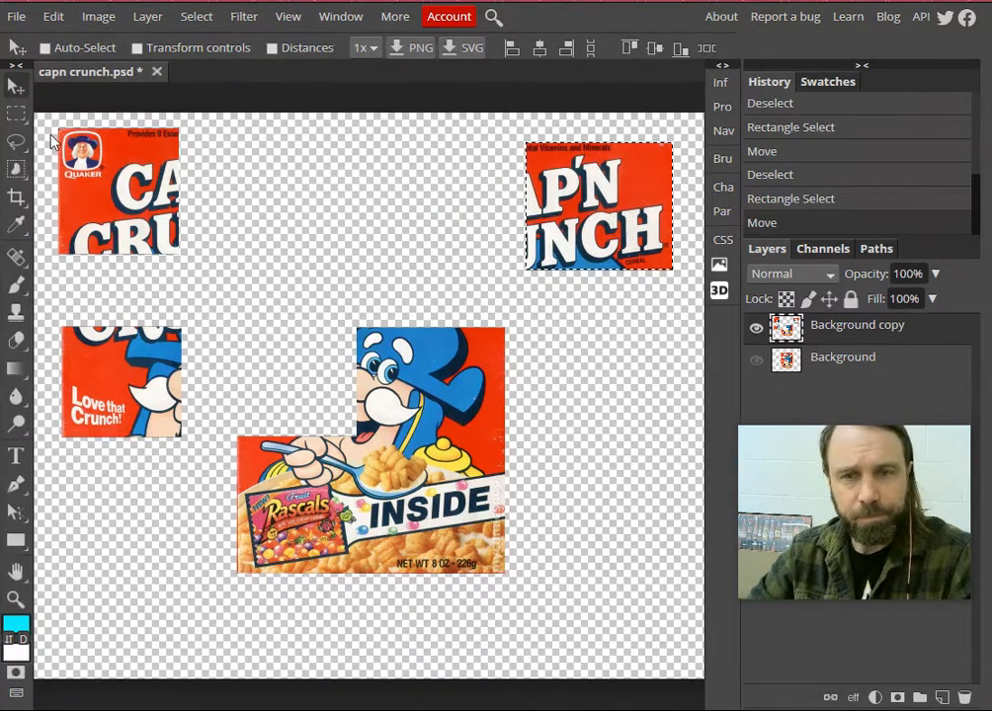
# Cut out the piece with the captain's eyes and mustache and move it to the canvas's right side
pyautogui.click(16, 113)
pyautogui.moveTo(347, 321); pyautogui.dragTo(449, 427)
pyautogui.press('v')
pyautogui.moveTo(401, 378); pyautogui.dragTo(635, 367)
# Cut out the remaining red piece with the blue hat tip and move it to the canvas's lower-right area
pyautogui.click(15, 117)
pyautogui.click(410, 311)
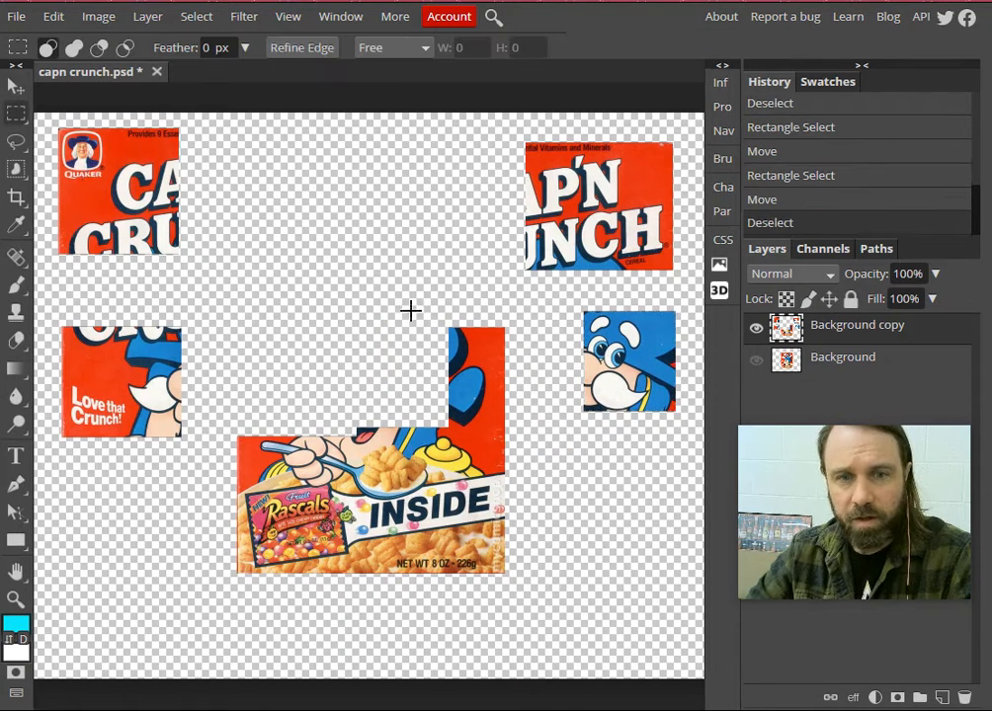
pyautogui.moveTo(445, 328); pyautogui.dragTo(668, 594)
pyautogui.click(16, 87)
# Cut out the Fruit Rascals piece from the box's lower left and move it to the canvas's lower-left corner
pyautogui.click(16, 117)
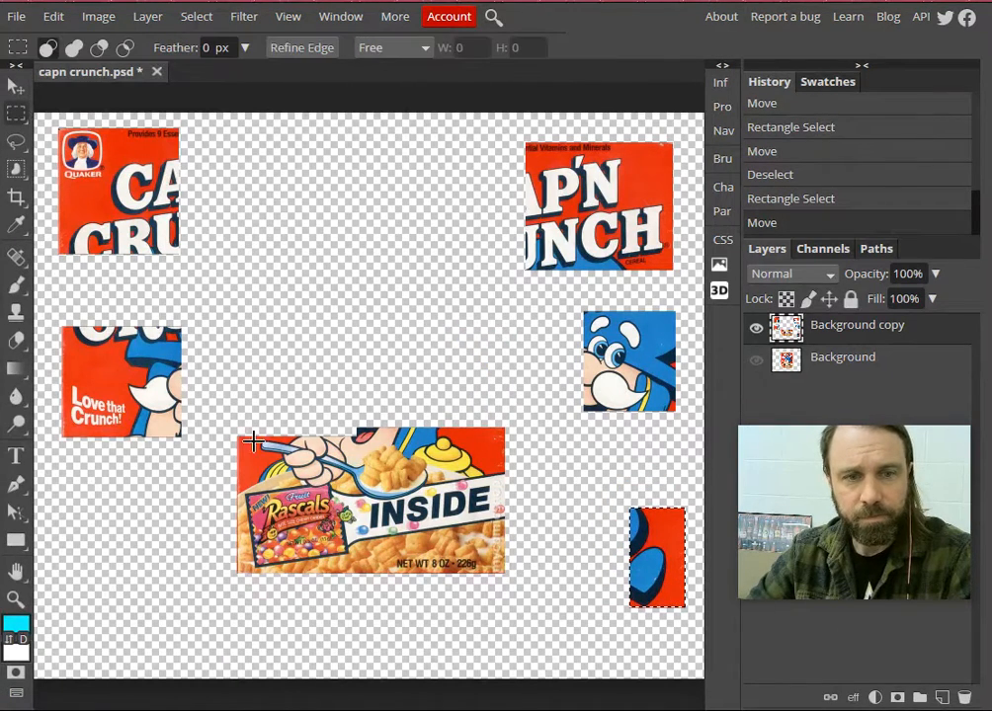
pyautogui.moveTo(234, 422); pyautogui.dragTo(364, 583)
pyautogui.click(16, 87)
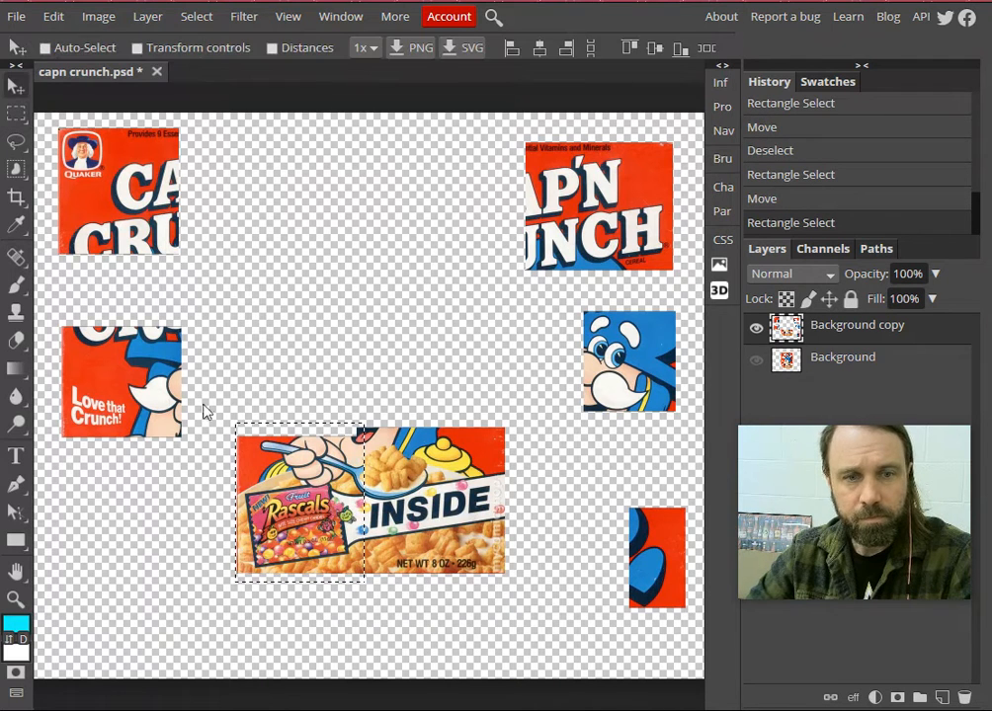
pyautogui.moveTo(257, 426); pyautogui.dragTo(73, 502)
# Cut out the piece with the cereal spoon and most of "INSIDE" and place it beside the Rascals piece
pyautogui.press('m')
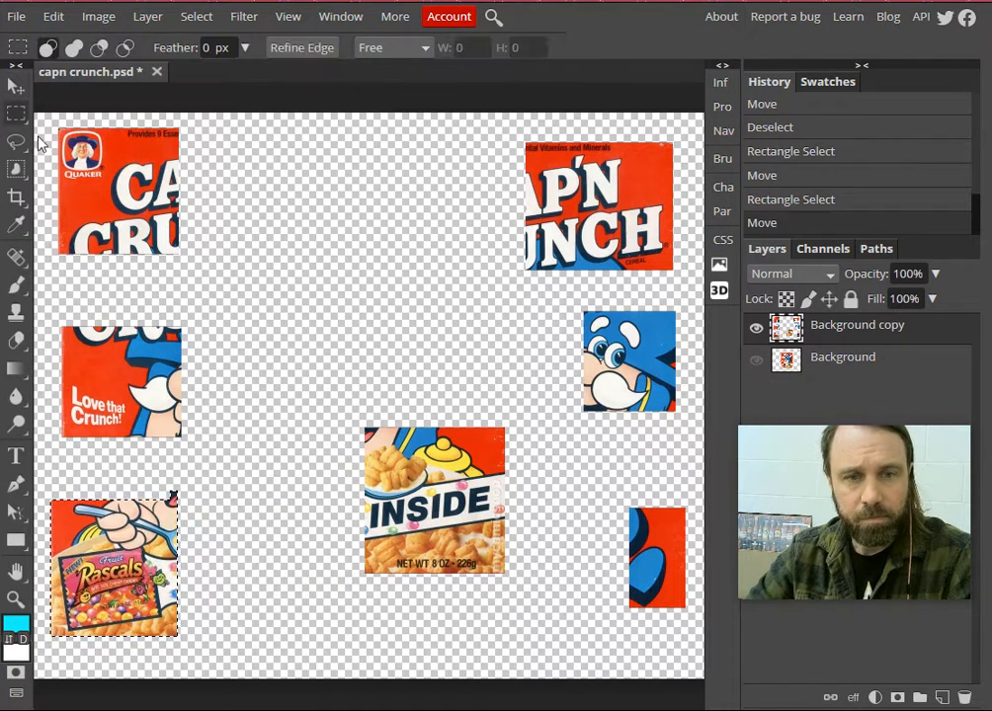
pyautogui.moveTo(350, 424); pyautogui.dragTo(477, 538)
pyautogui.click(16, 87)
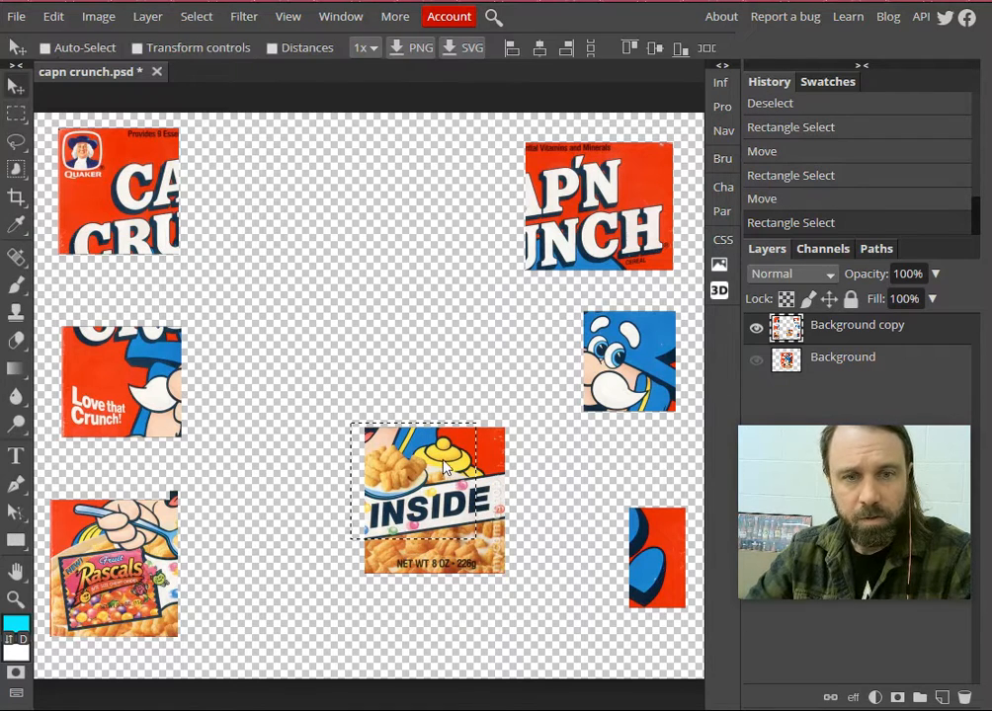
pyautogui.moveTo(430, 463); pyautogui.dragTo(288, 579)
# Cut out the "NET WT 8 OZ" strip and move it down to the canvas's bottom edge
pyautogui.click(16, 113)
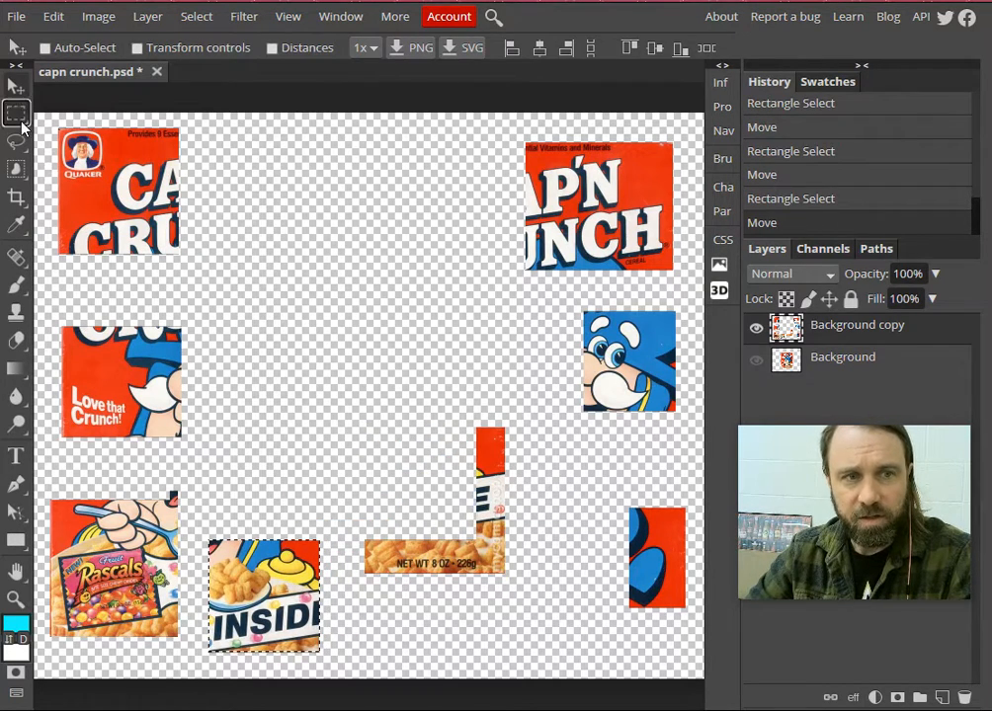
pyautogui.moveTo(365, 539); pyautogui.dragTo(413, 665)
pyautogui.click(15, 87)
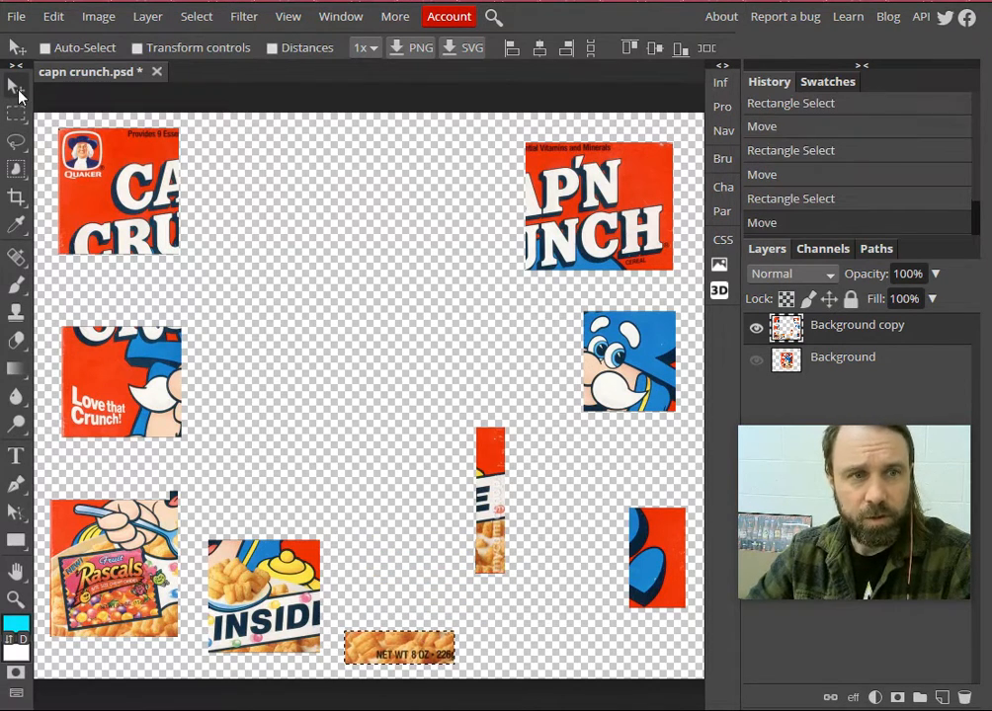
# Shift all the cut pieces slightly up and left together, and clear the selection
pyautogui.moveTo(387, 396); pyautogui.dragTo(365, 366)
pyautogui.moveTo(446, 434); pyautogui.dragTo(461, 456)
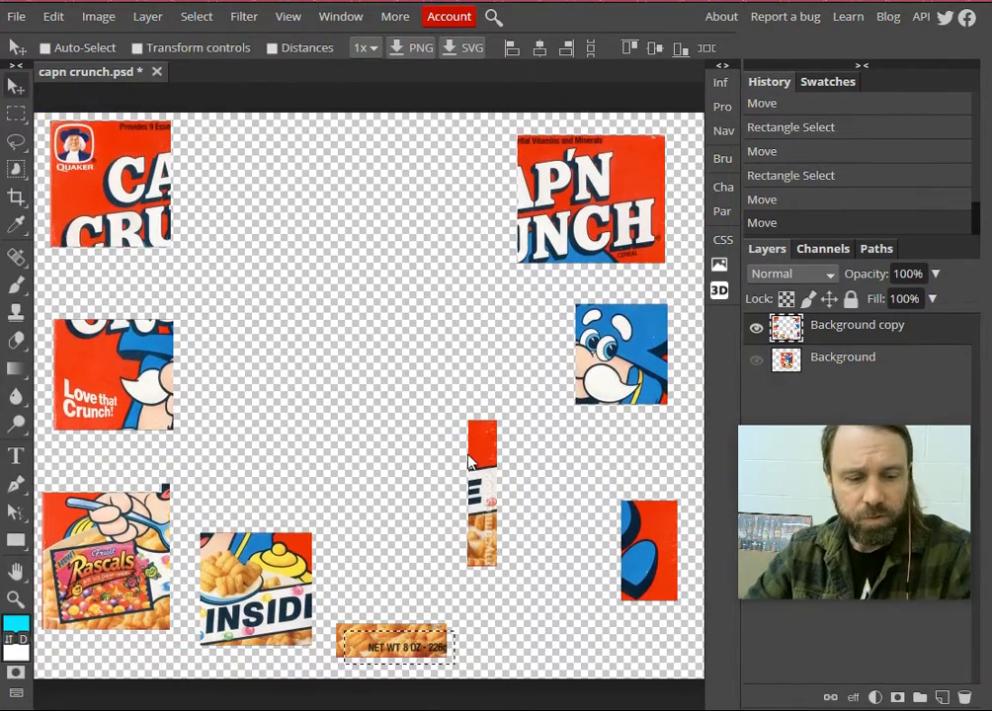
pyautogui.hotkey('ctrl', 'd')
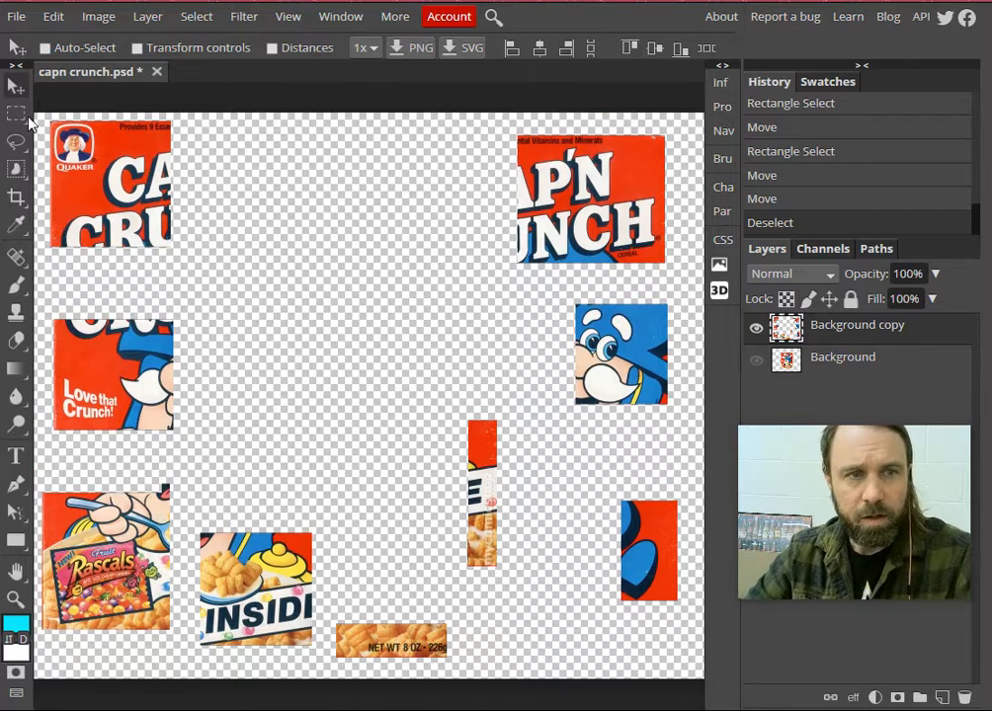
# Select the last vertical strip with the "E", move it beside the lower-right hat piece, and deselect it
pyautogui.press('m')
pyautogui.moveTo(449, 408); pyautogui.dragTo(535, 581)
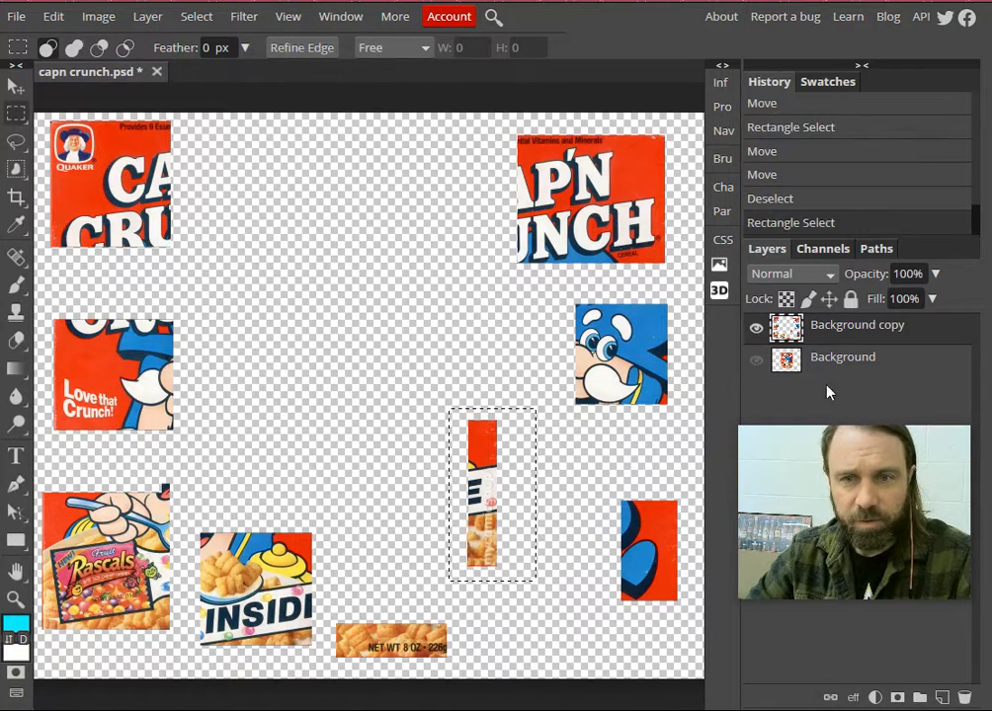
pyautogui.click(15, 87)
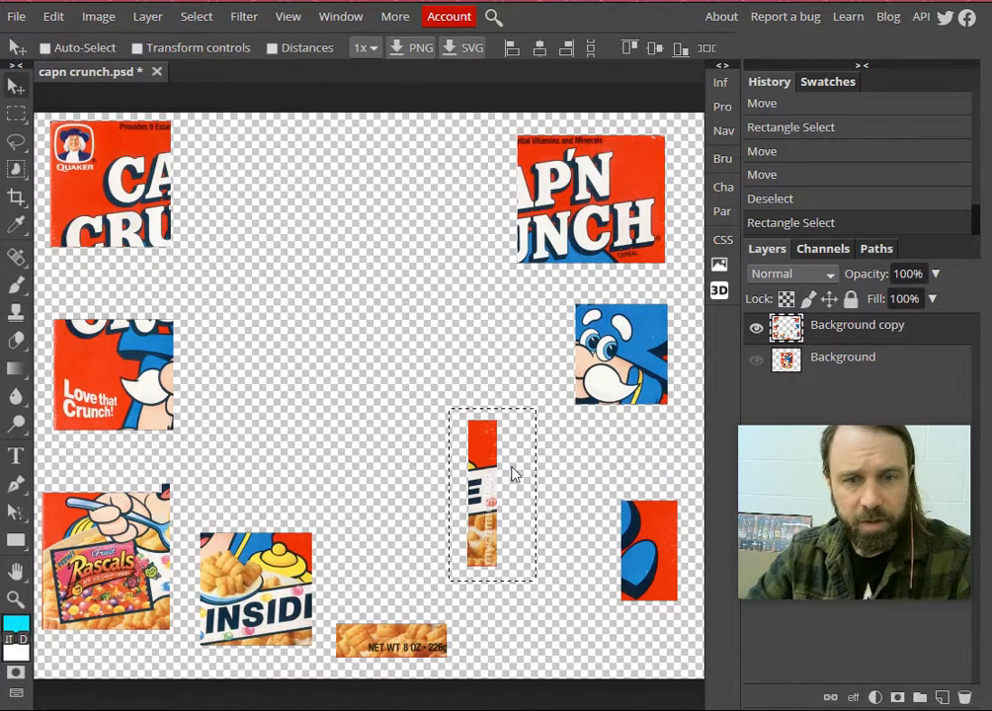
pyautogui.moveTo(514, 471); pyautogui.dragTo(614, 585)
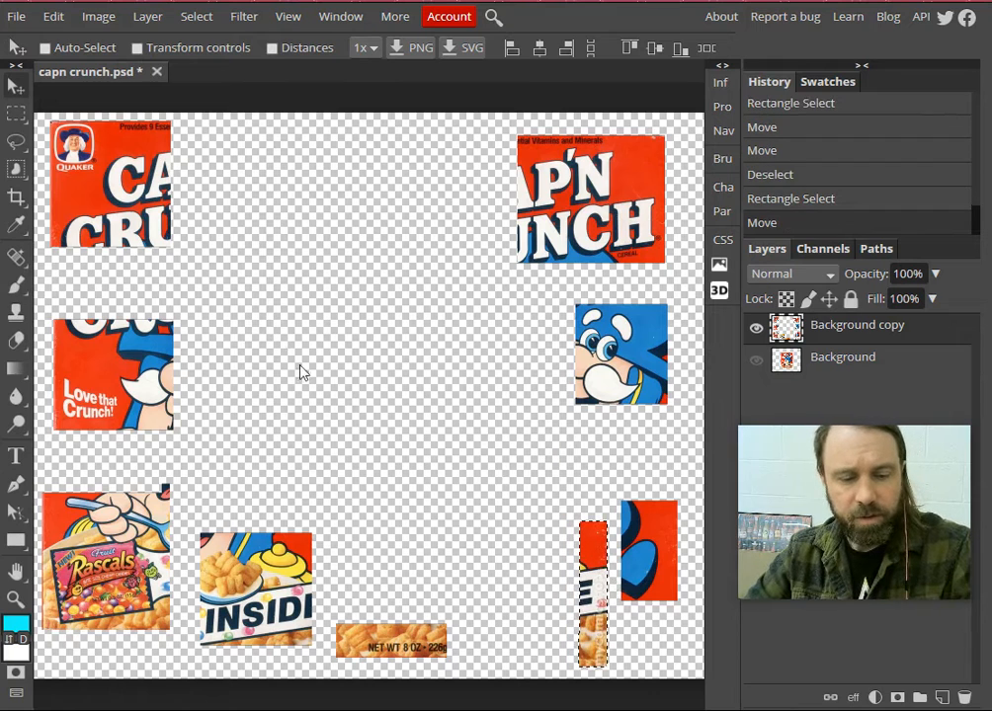
pyautogui.hotkey('ctrl', 'd')
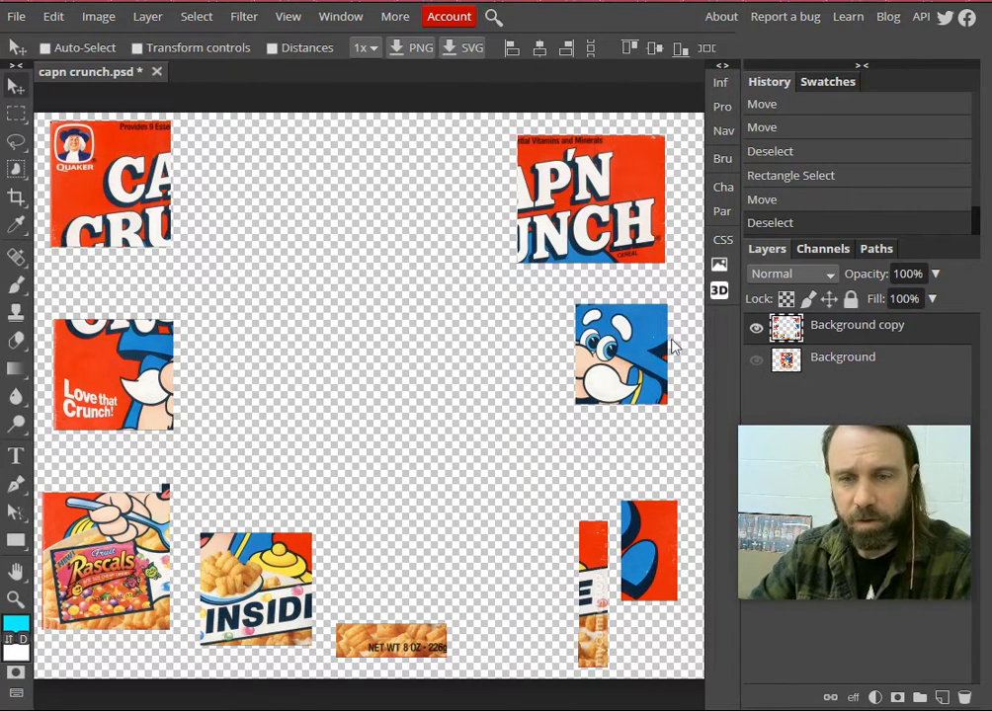
# Make the Background layer visible again and insert a new empty layer between it and Background copy
pyautogui.click(757, 362)
pyautogui.click(757, 362)
pyautogui.click(756, 362)
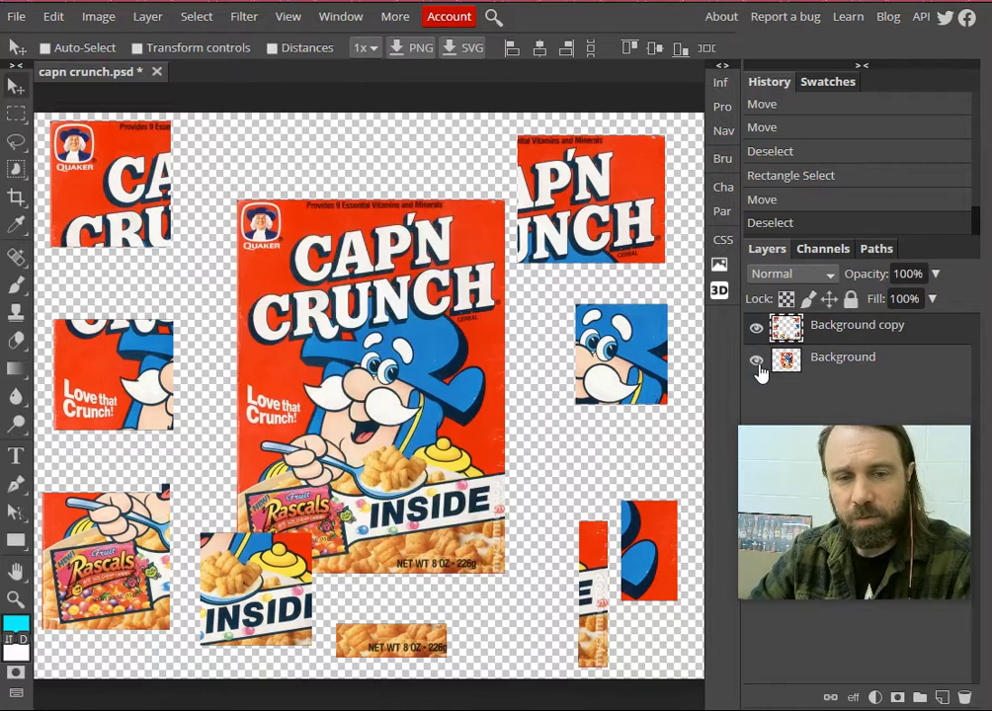
pyautogui.click(756, 361)
pyautogui.click(757, 362)
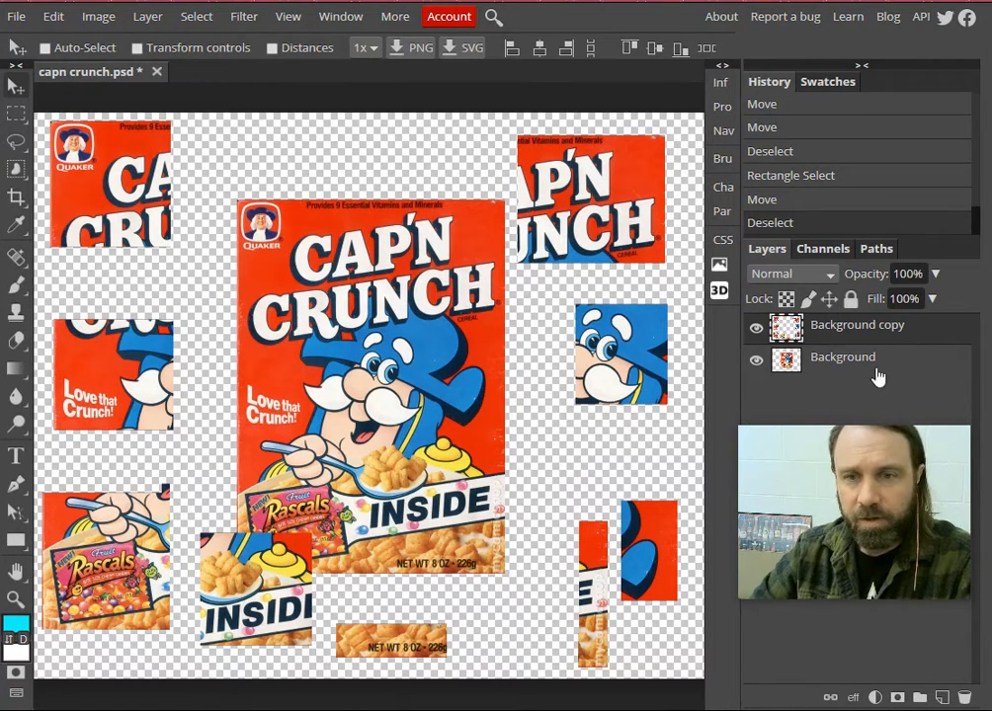
pyautogui.click(941, 698)
pyautogui.moveTo(830, 326); pyautogui.dragTo(825, 377)
# Fill a rectangle covering the whole cereal box with cyan on the new layer, and clear the selection
pyautogui.click(16, 113)
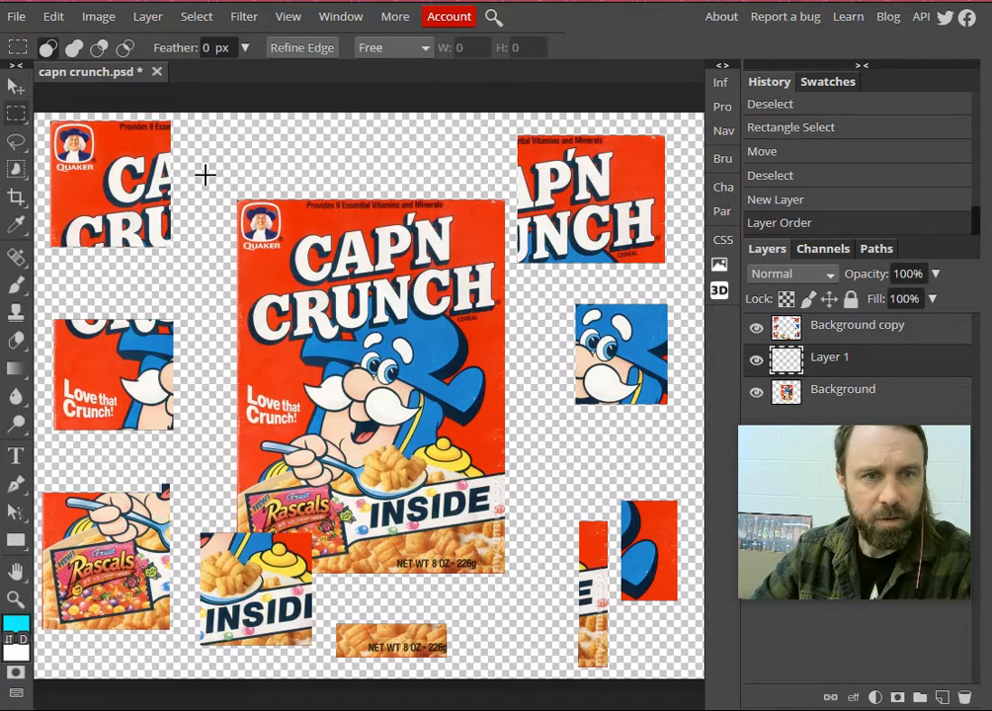
pyautogui.moveTo(235, 192); pyautogui.dragTo(504, 574)
pyautogui.rightClick(16, 369)
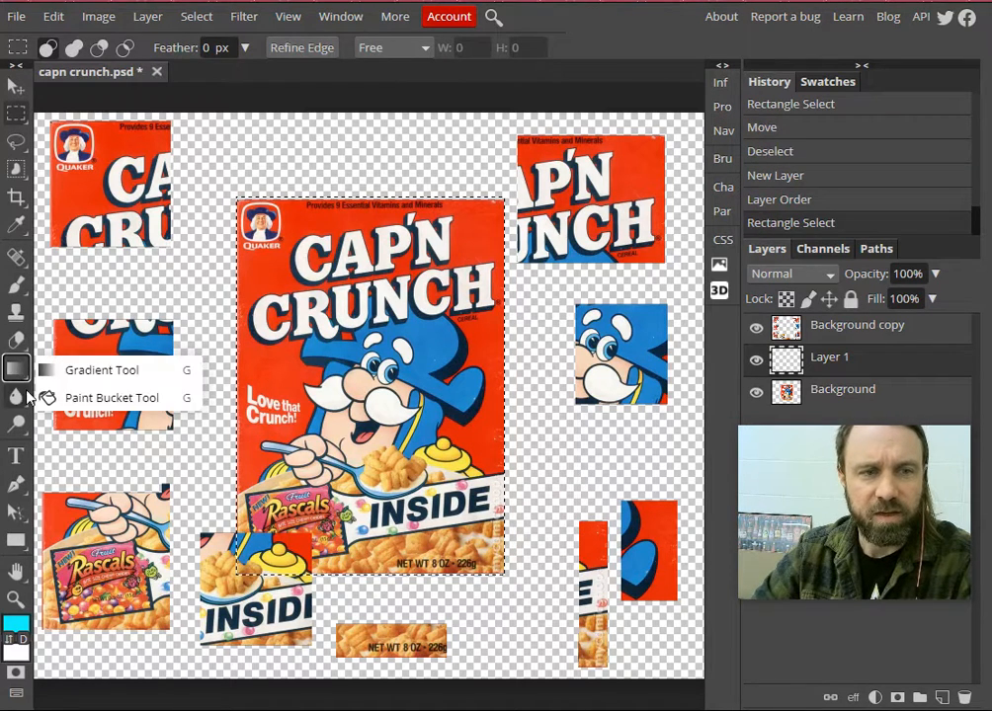
pyautogui.click(57, 398)
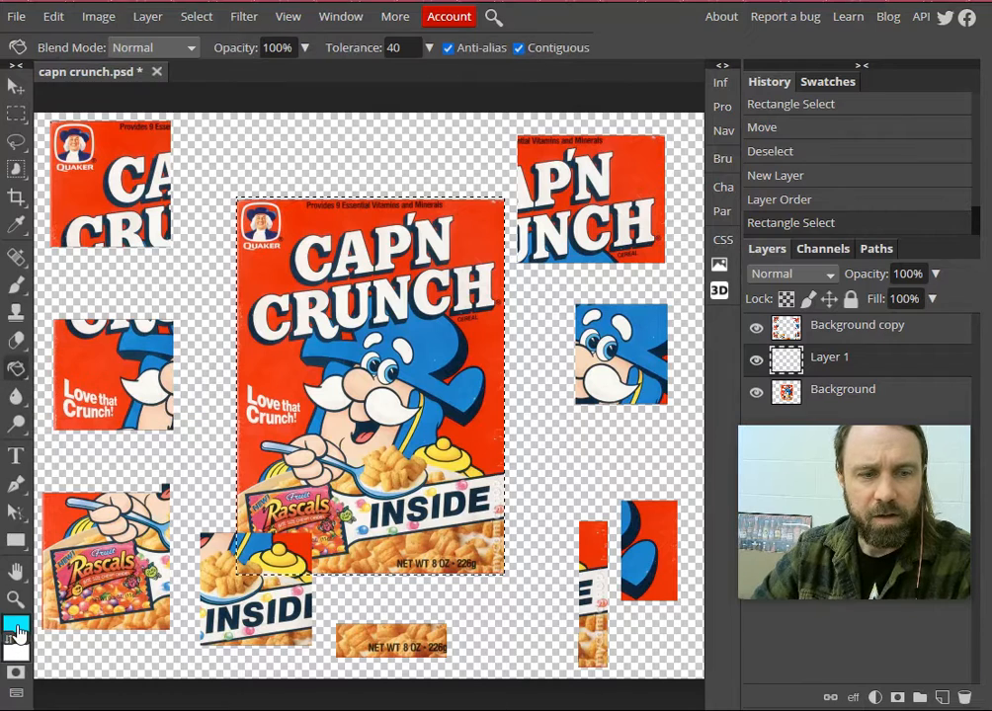
pyautogui.click(309, 289)
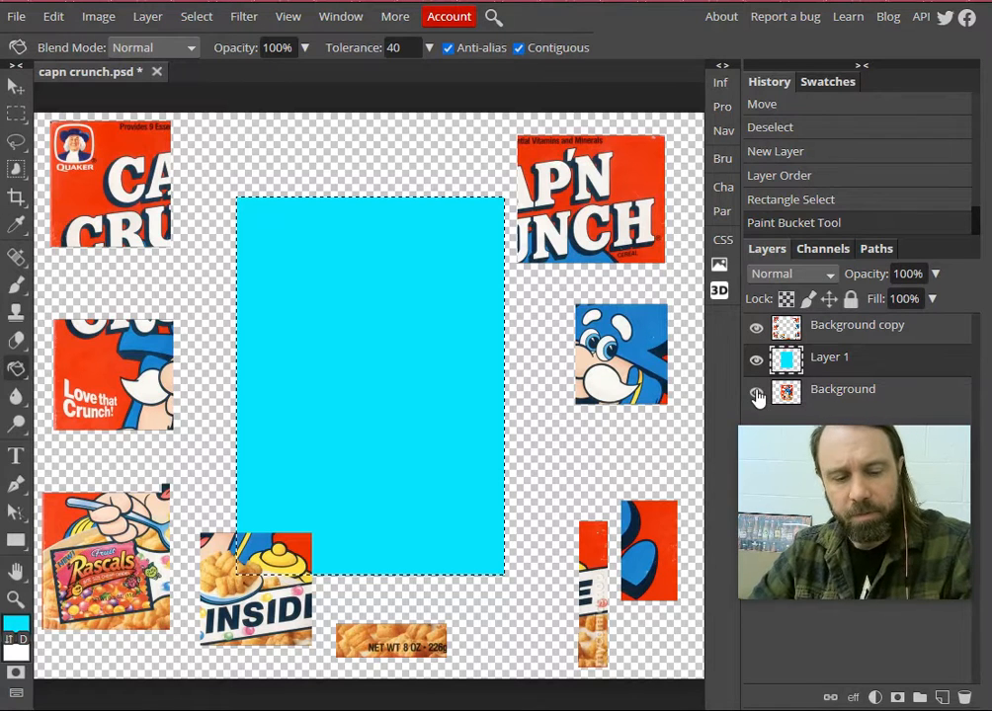
pyautogui.hotkey('ctrl', 'd')
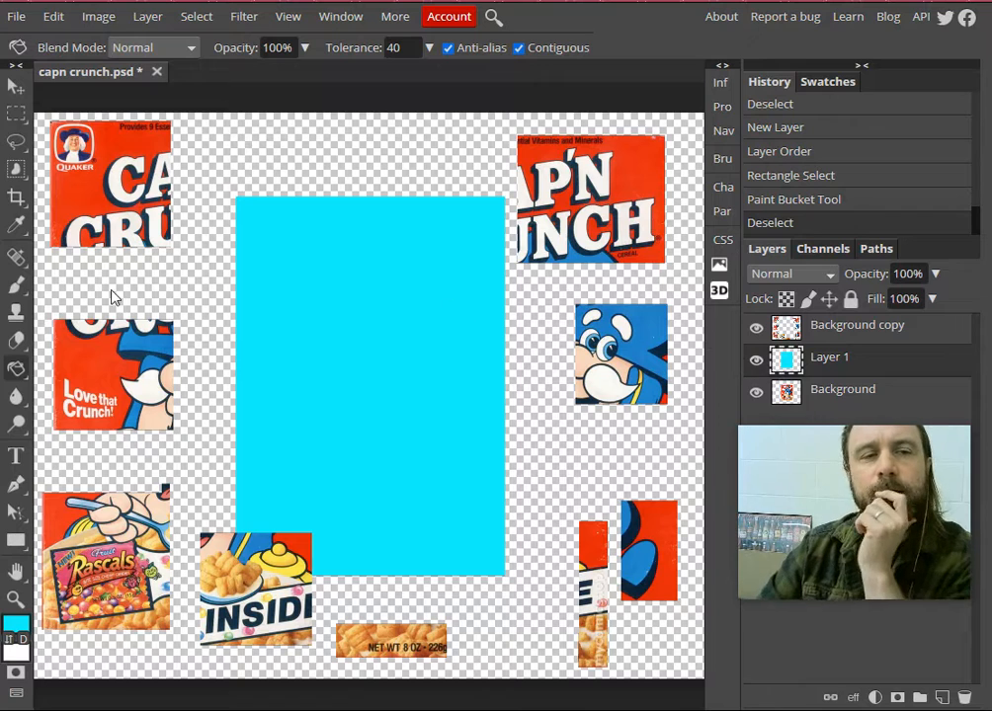
# On Background copy, rotate the Quaker logo piece about 91.5° clockwise, place it in the cyan rectangle's lower-right corner, and deselect it
pyautogui.hotkey('alt', ']')
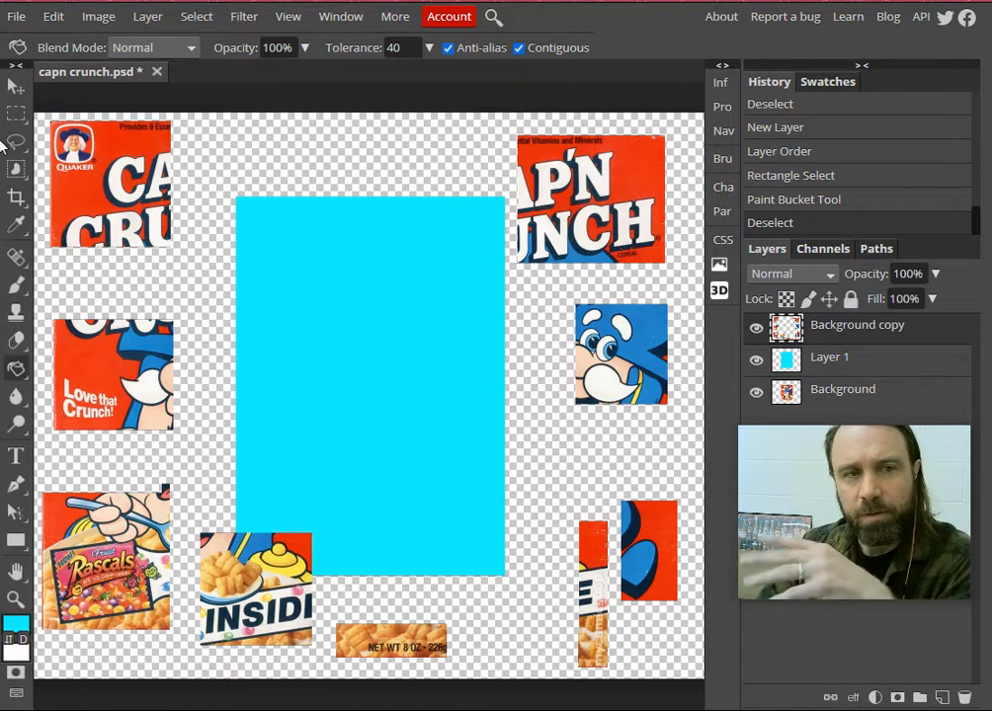
pyautogui.click(14, 114)
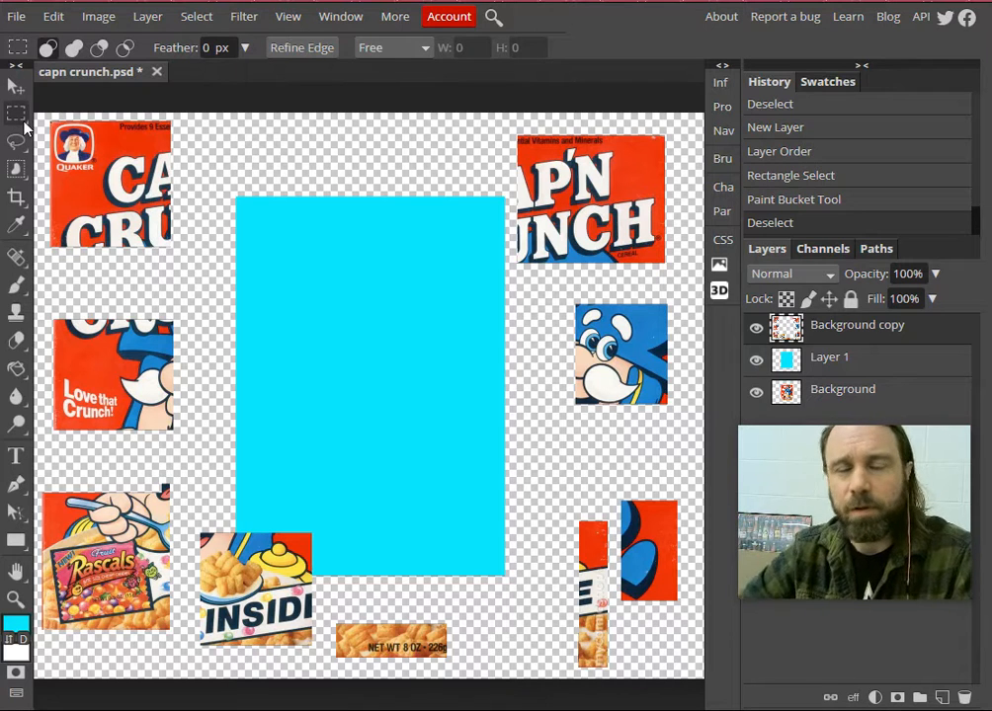
pyautogui.moveTo(51, 116); pyautogui.dragTo(182, 249)
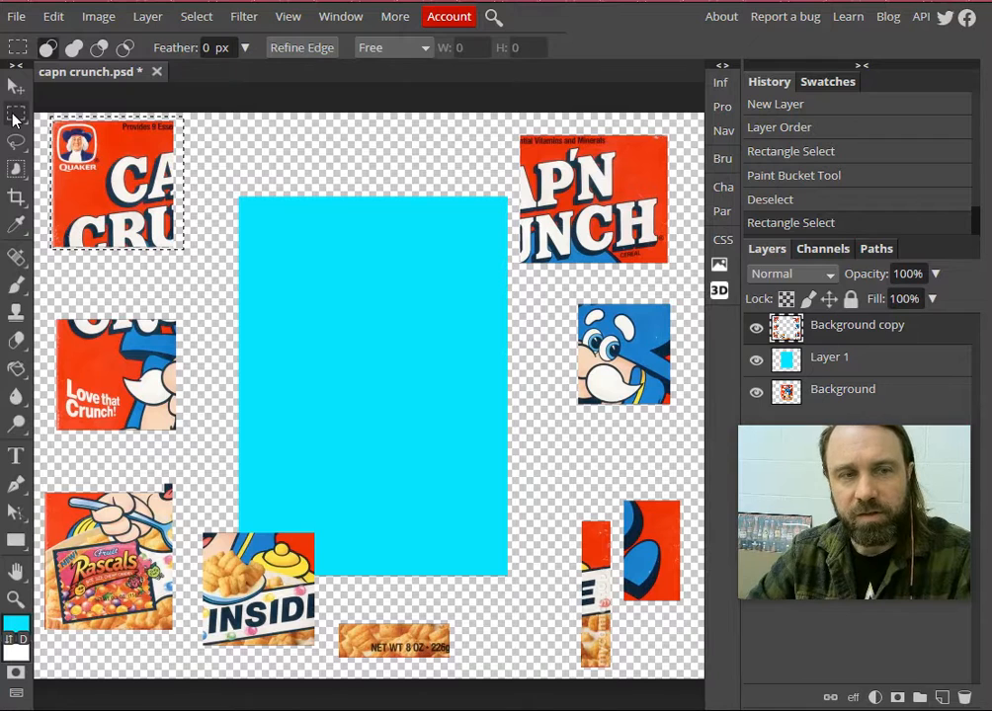
pyautogui.rightClick(116, 177)
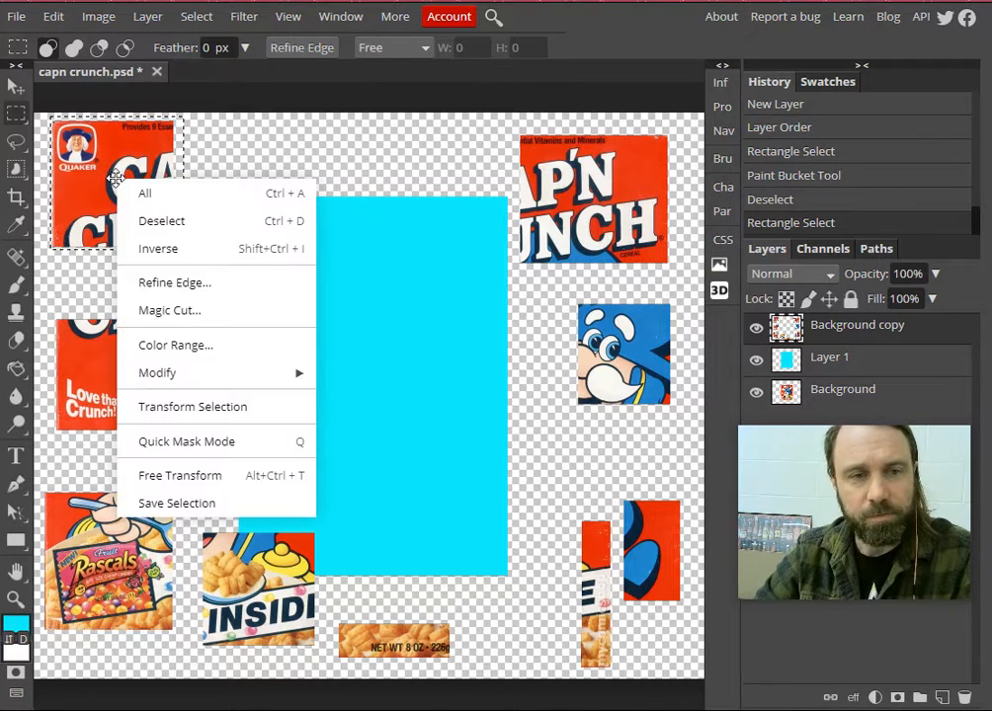
pyautogui.click(180, 476)
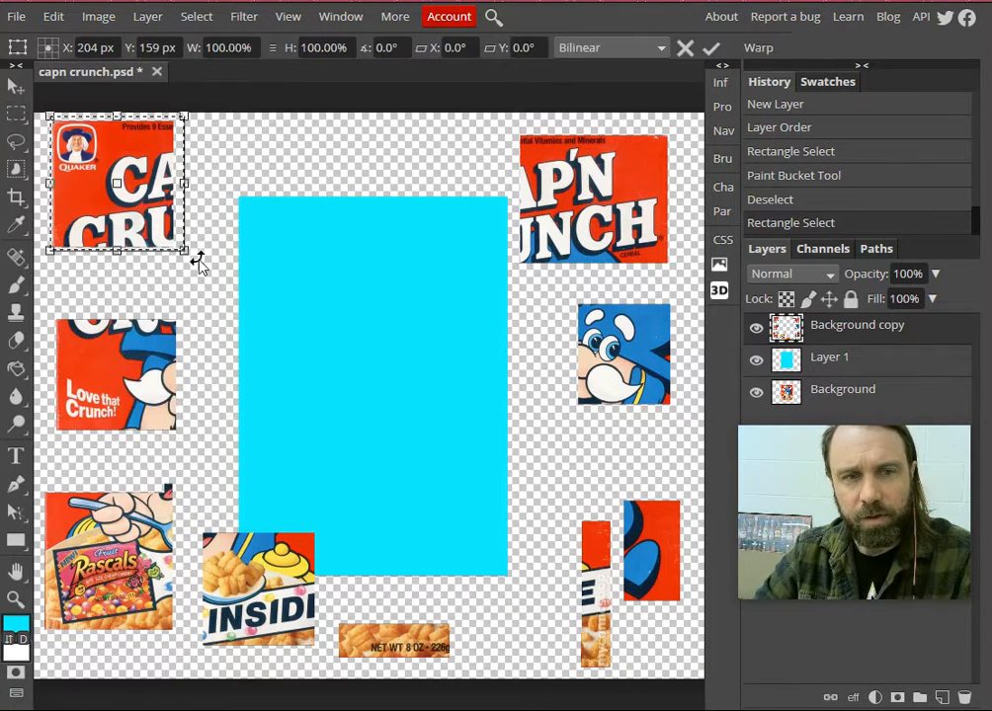
pyautogui.moveTo(197, 262); pyautogui.dragTo(69, 274)
pyautogui.moveTo(204, 235); pyautogui.dragTo(508, 561)
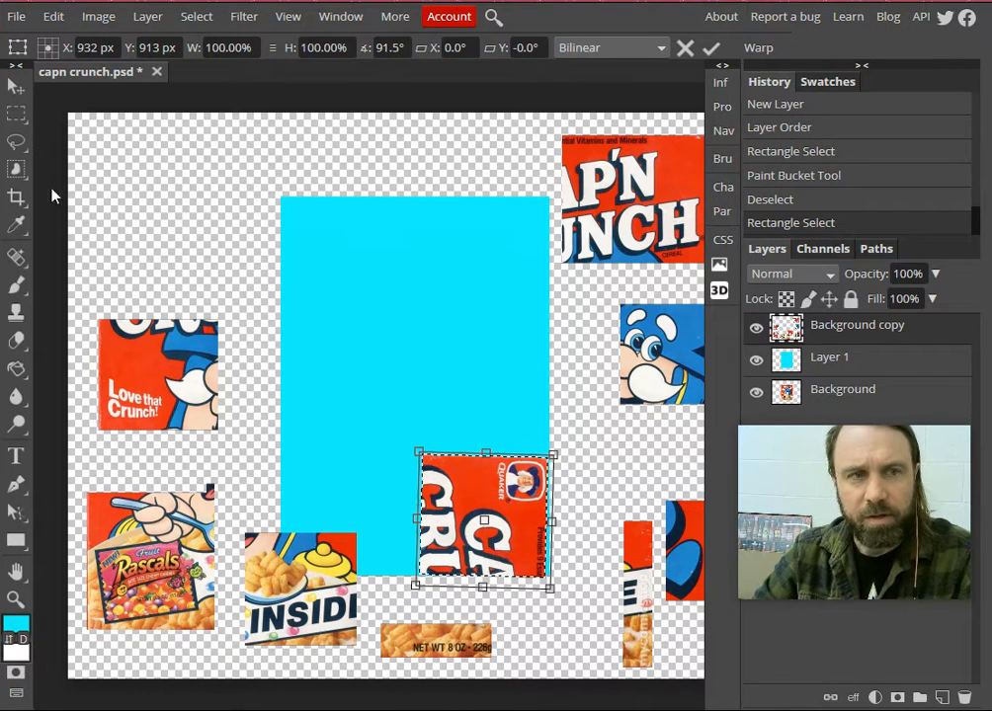
pyautogui.click(15, 112)
pyautogui.click(216, 362)
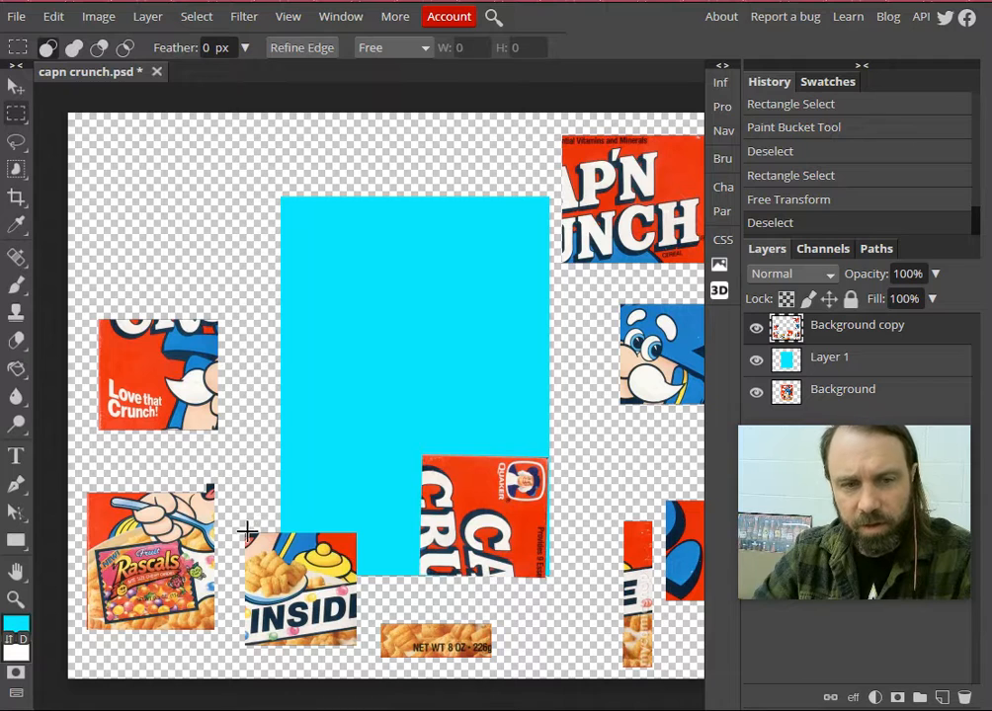
# Rotate the "INSIDE" piece to about -179.4°, place it on the cyan rectangle diagonally above the Quaker piece, and deselect it
pyautogui.moveTo(243, 524); pyautogui.dragTo(363, 651)
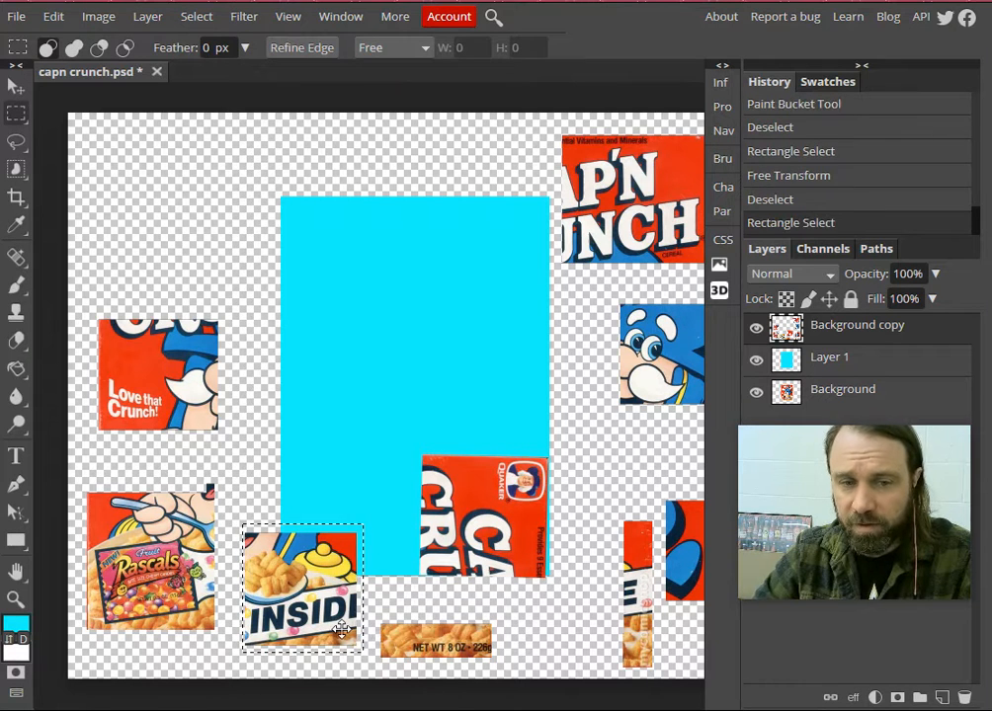
pyautogui.click(341, 630)
pyautogui.rightClick(284, 580)
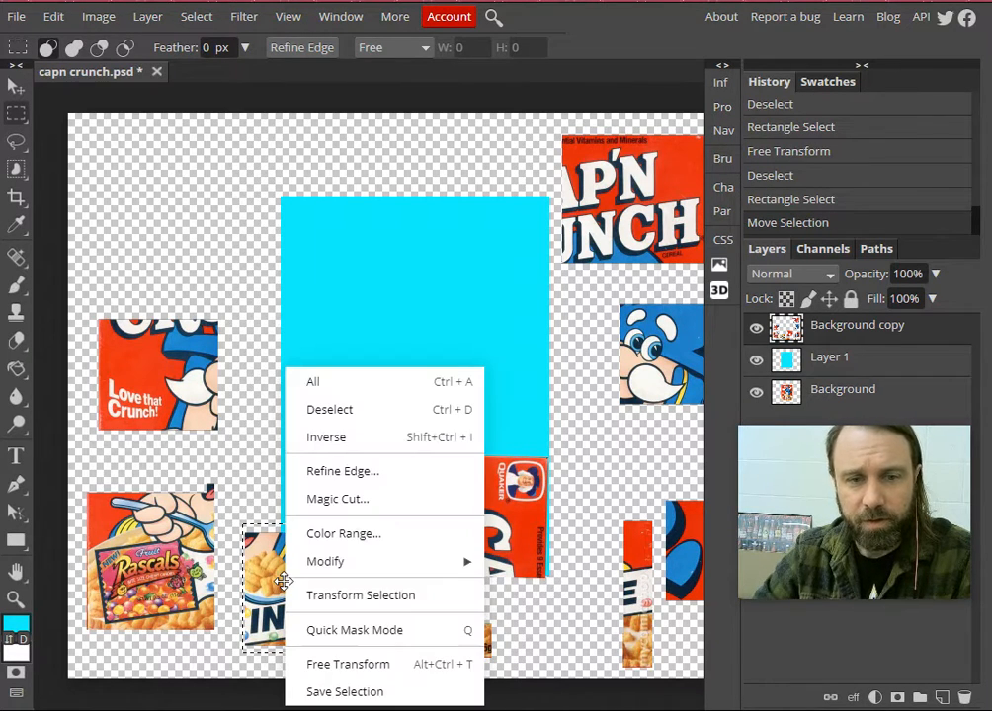
pyautogui.click(324, 669)
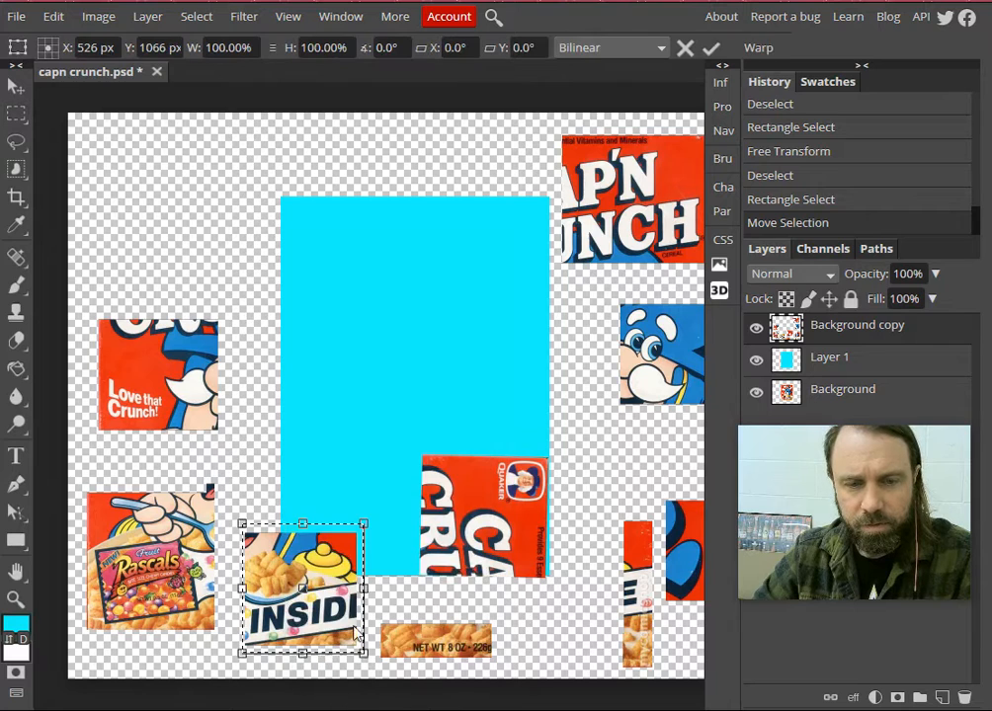
pyautogui.moveTo(379, 524); pyautogui.dragTo(233, 659)
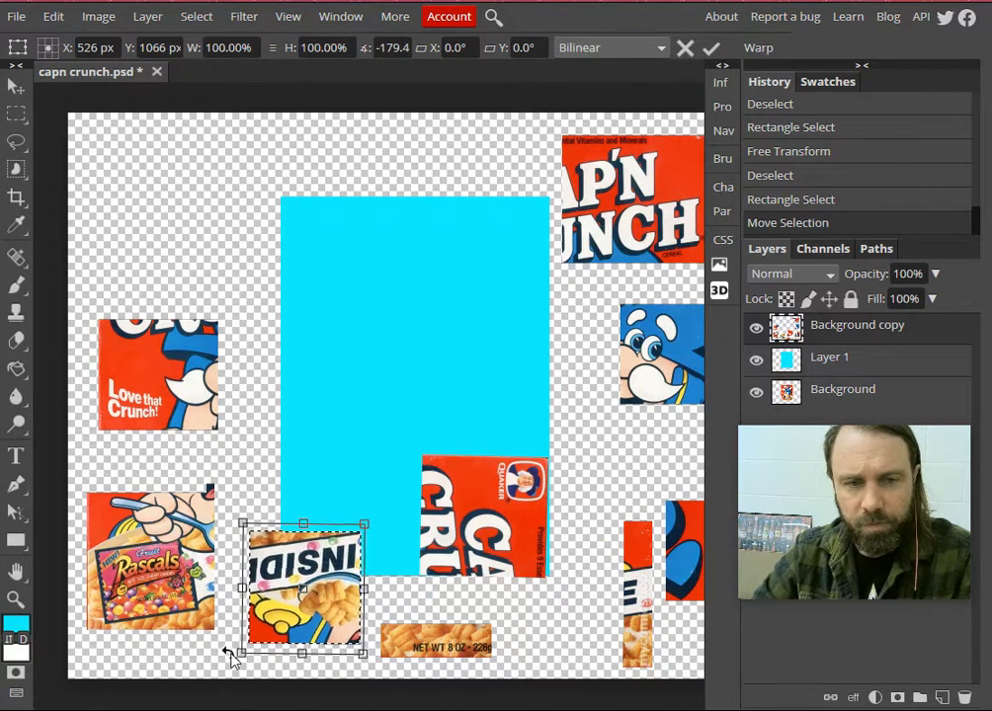
pyautogui.moveTo(293, 591); pyautogui.dragTo(355, 408)
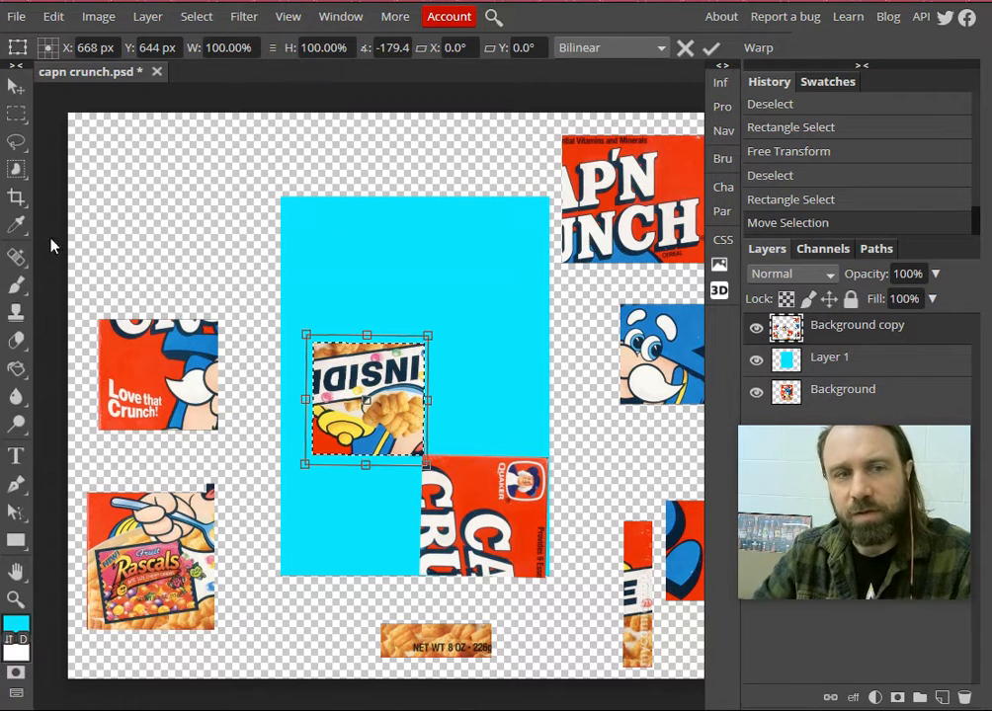
pyautogui.click(16, 112)
pyautogui.click(123, 150)
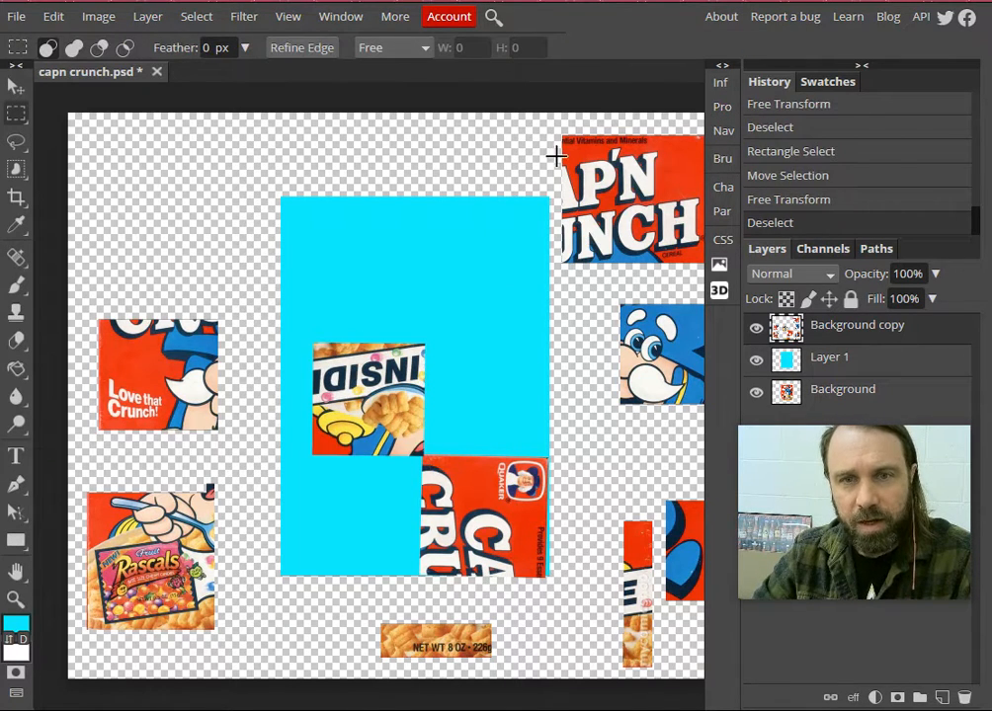
# Turn the "AP'N UNCH" title piece to about -179.4°, set it above the upside-down "INSIDE" piece at the cyan area's left edge, and deselect it
pyautogui.moveTo(560, 129); pyautogui.dragTo(620, 281)
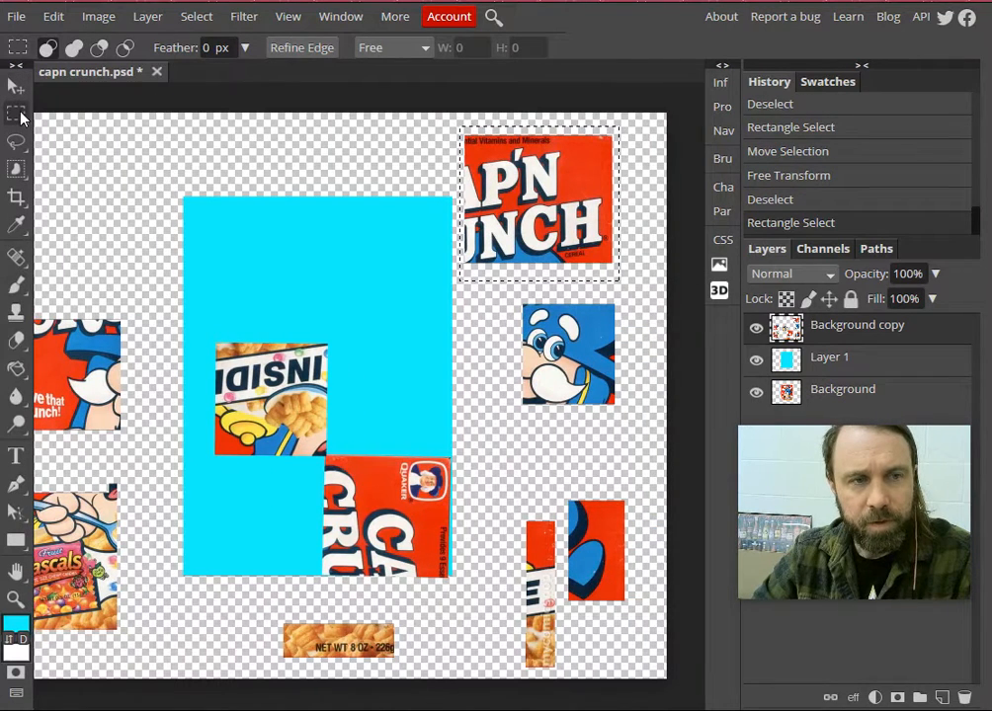
pyautogui.rightClick(552, 178)
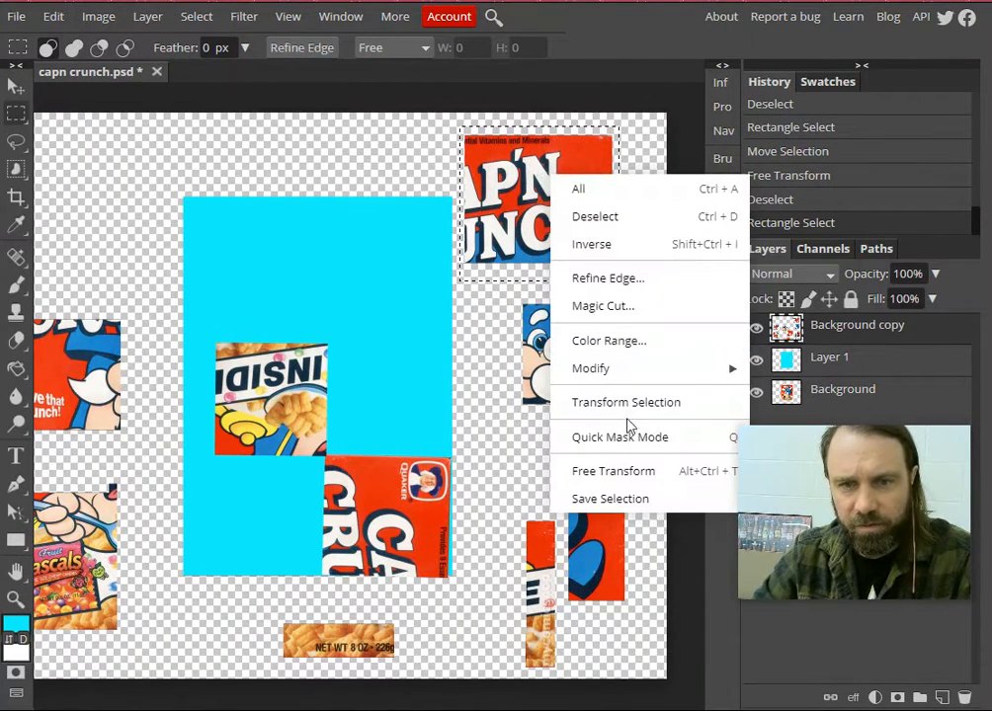
pyautogui.click(614, 472)
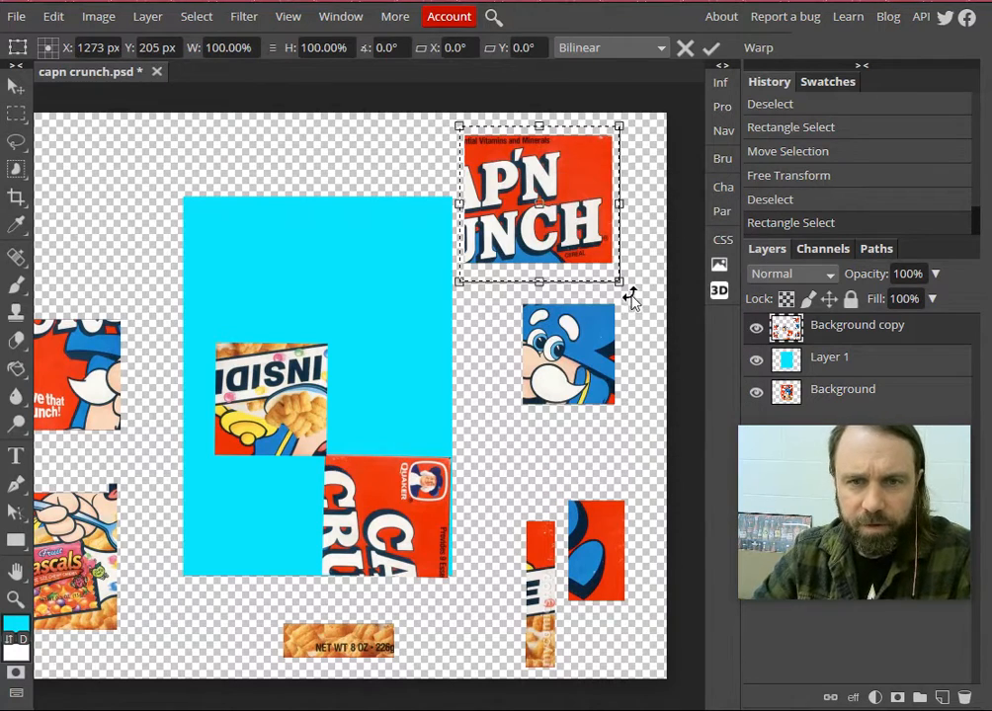
pyautogui.moveTo(624, 287); pyautogui.dragTo(499, 168)
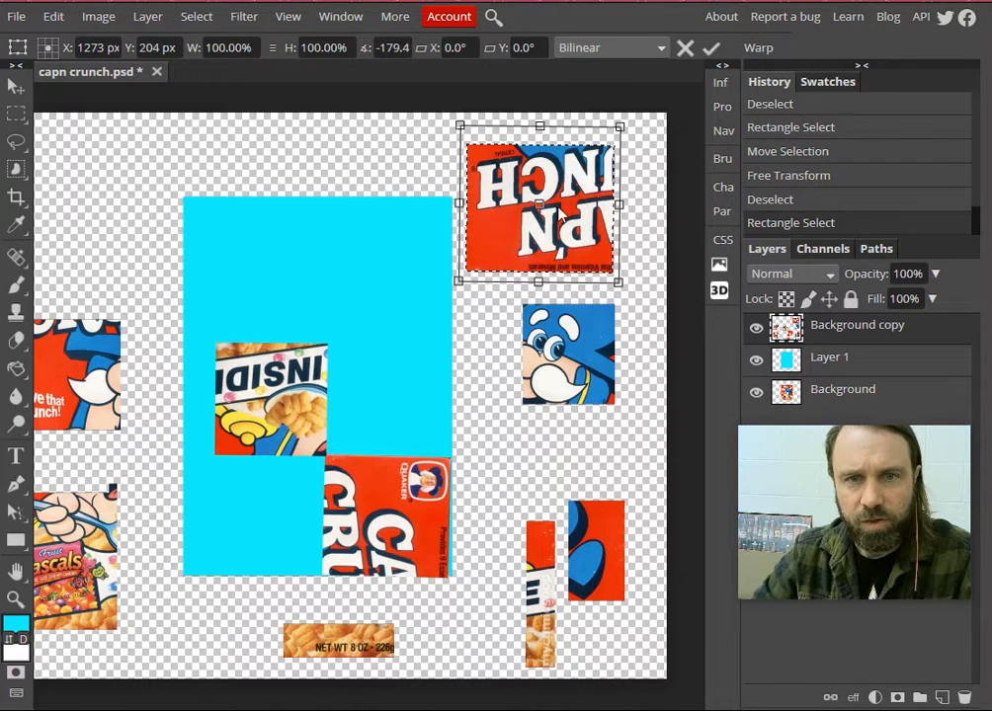
pyautogui.moveTo(586, 227); pyautogui.dragTo(308, 293)
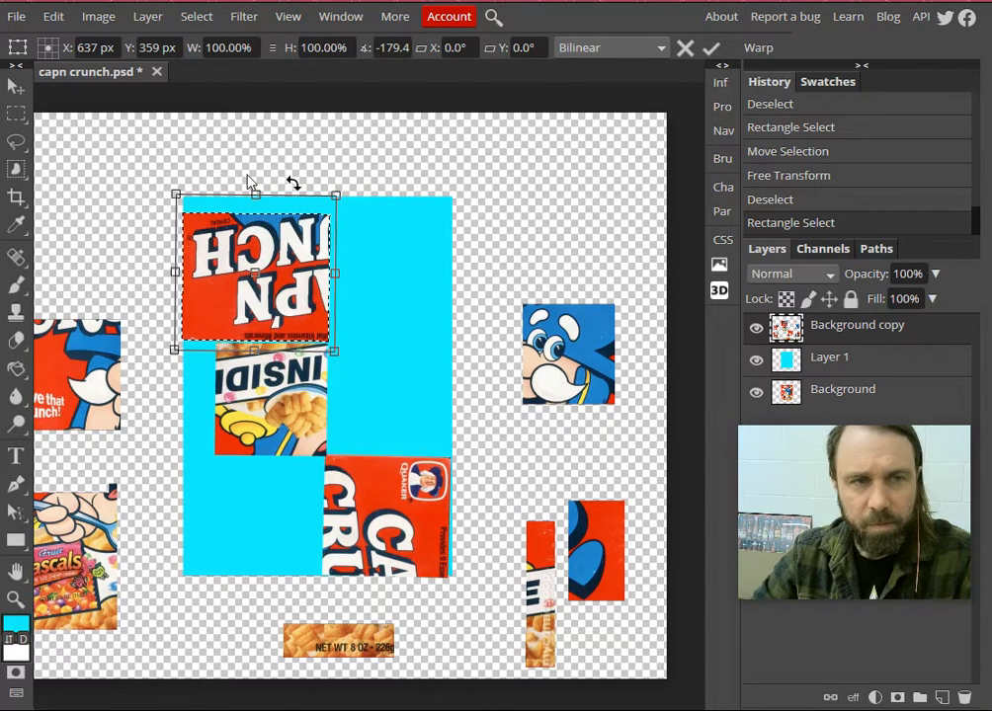
pyautogui.click(16, 112)
pyautogui.click(495, 209)
# Select the piece with the captain's eyes and move it between the "INSIDE" piece and the cyan area's right edge, above the Quaker piece
pyautogui.moveTo(510, 291); pyautogui.dragTo(625, 410)
pyautogui.click(16, 87)
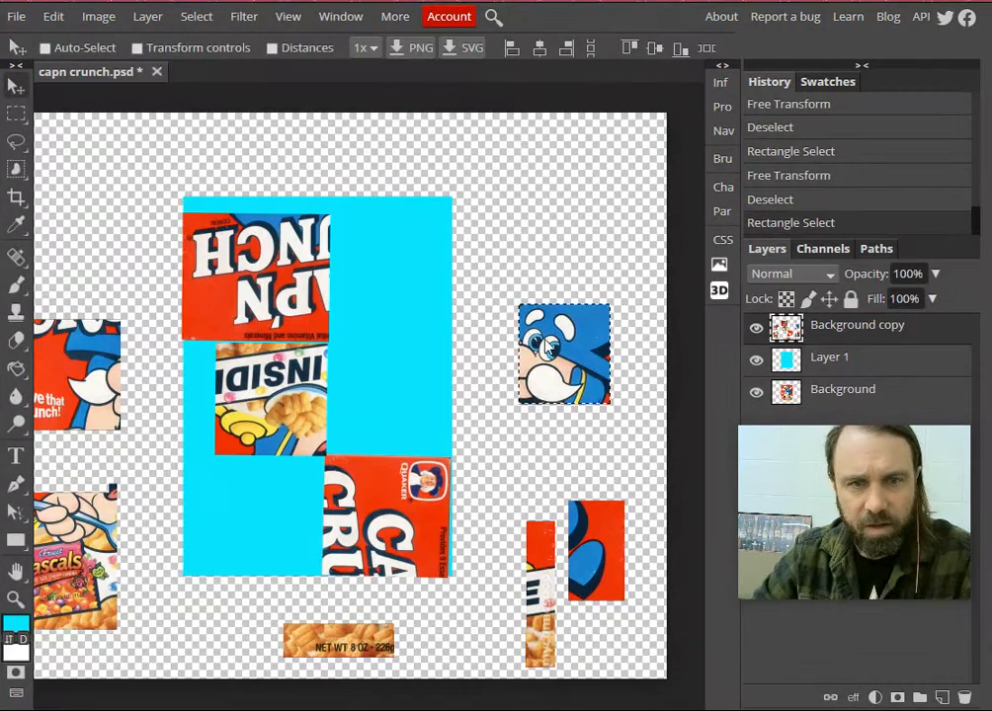
pyautogui.moveTo(564, 320); pyautogui.dragTo(368, 400)
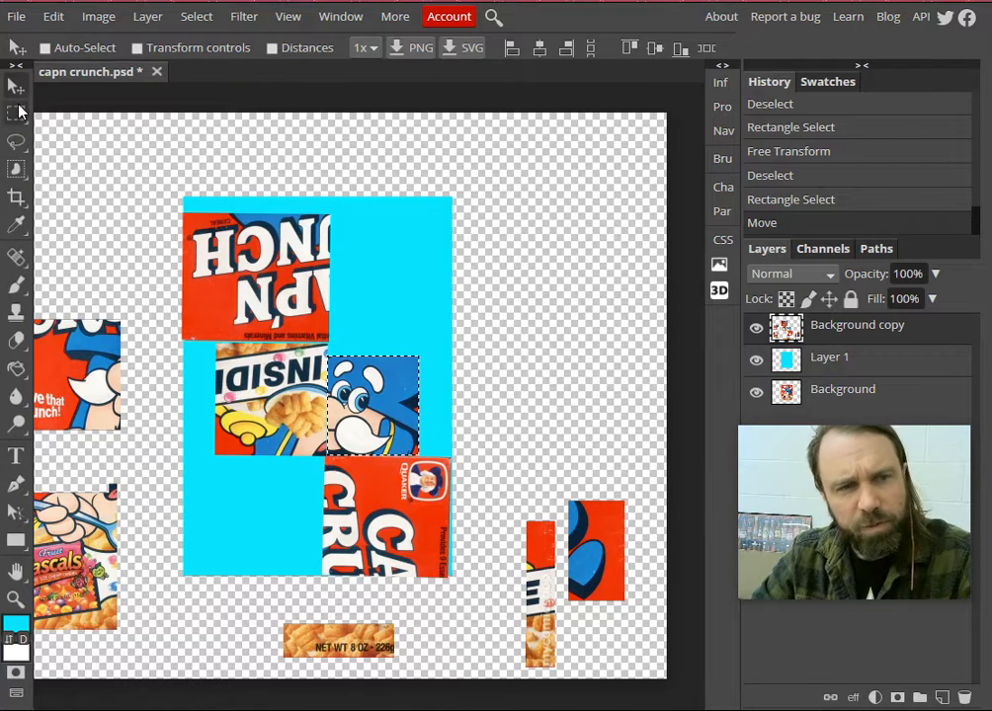
# Select the "Love that Crunch!" piece and move it across to the cyan rectangle's upper-right edge
pyautogui.click(16, 113)
pyautogui.moveTo(142, 444); pyautogui.dragTo(75, 305)
pyautogui.click(16, 89)
pyautogui.moveTo(162, 399); pyautogui.dragTo(622, 262)
pyautogui.rightClick(488, 311)
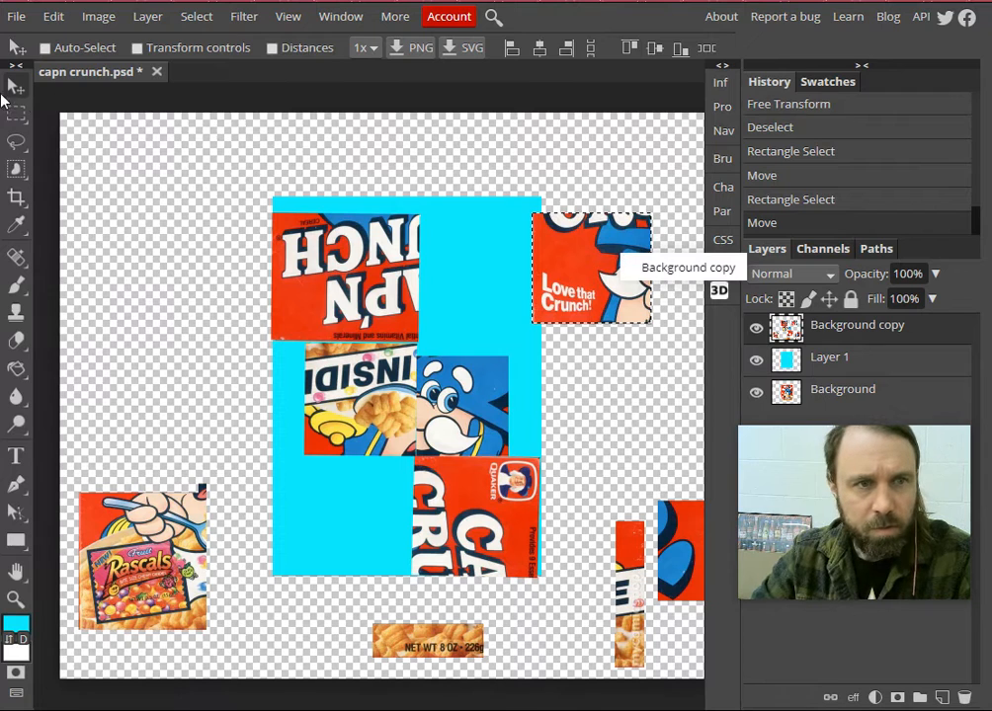
# Free-transform the "Love that Crunch!" piece with a 0.1° rotation, place it directly above the eyes piece, and deselect it
pyautogui.click(19, 119)
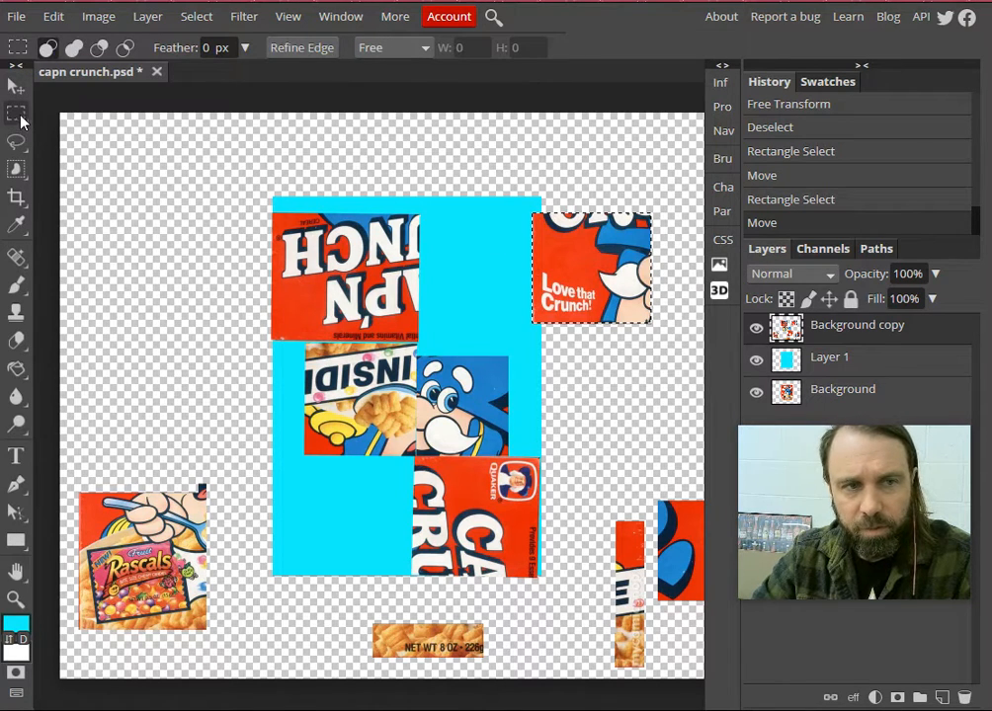
pyautogui.rightClick(594, 258)
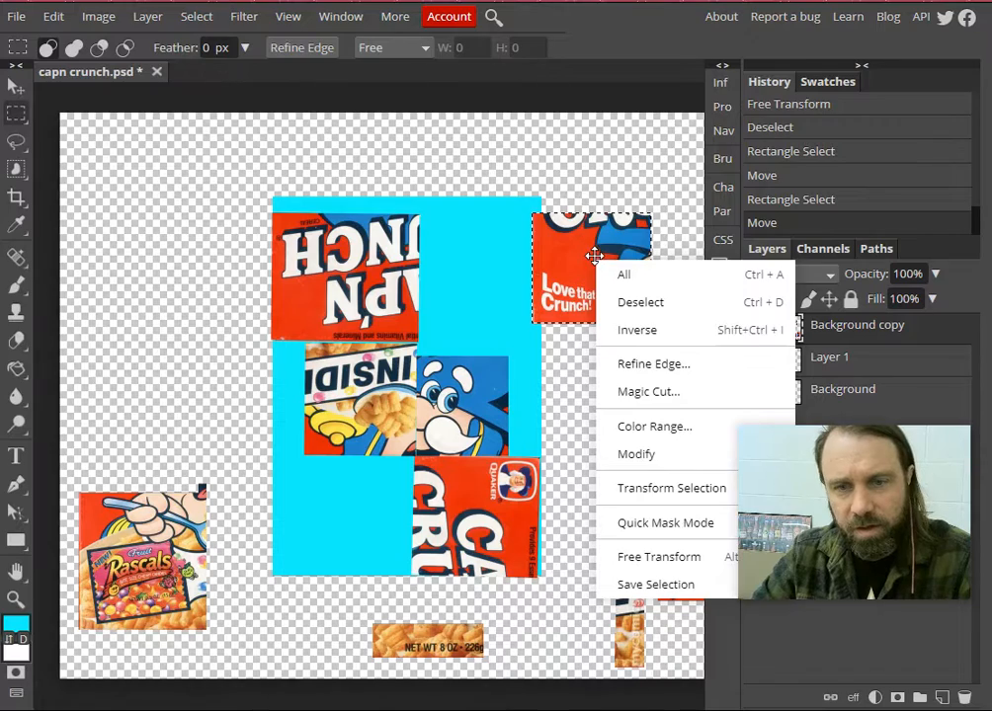
pyautogui.click(659, 557)
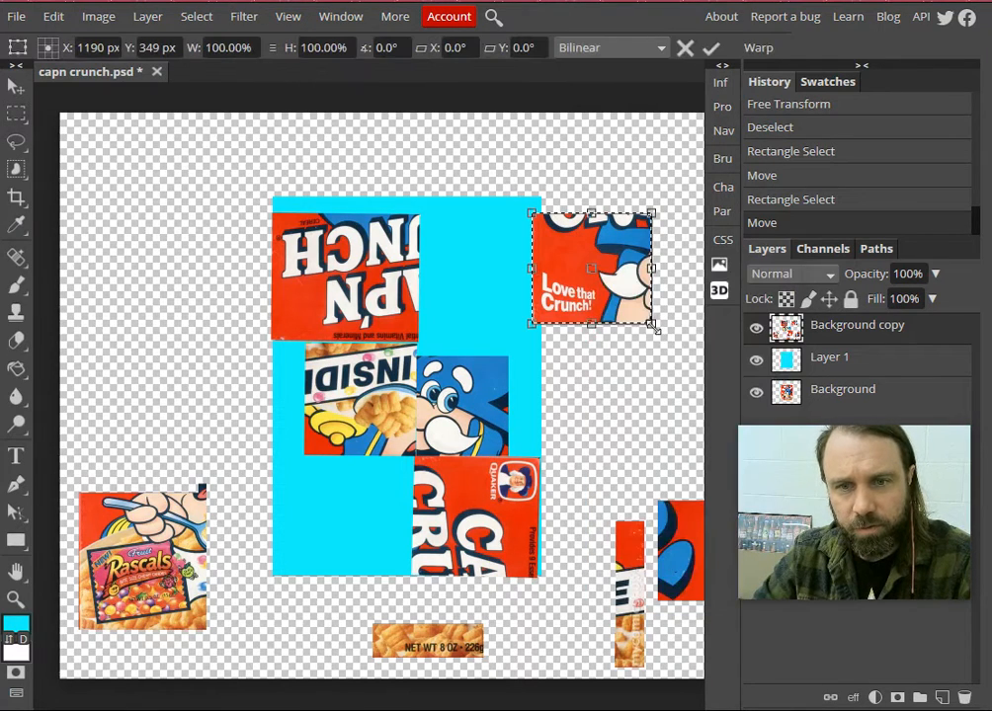
pyautogui.moveTo(653, 326)
pyautogui.mouseDown()
pyautogui.moveTo(544, 339)
pyautogui.moveTo(517, 310)
pyautogui.moveTo(536, 232)
pyautogui.moveTo(526, 263)
pyautogui.moveTo(538, 324)
pyautogui.moveTo(593, 193)
pyautogui.moveTo(642, 255)
pyautogui.moveTo(644, 222)
pyautogui.moveTo(655, 332)
pyautogui.mouseUp()
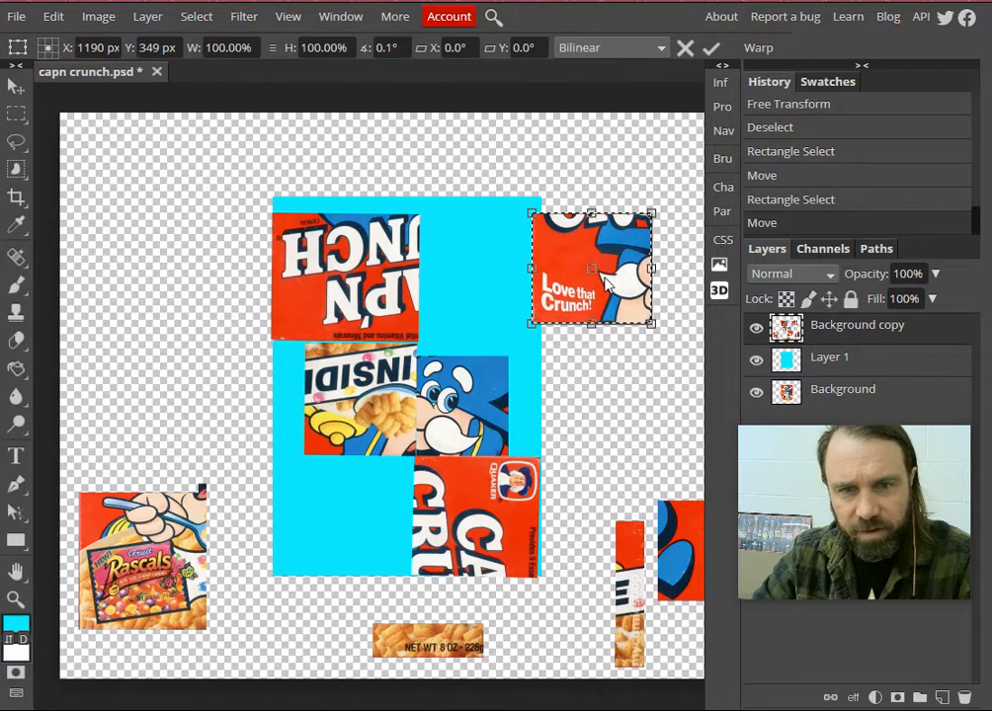
pyautogui.moveTo(607, 284); pyautogui.dragTo(492, 313)
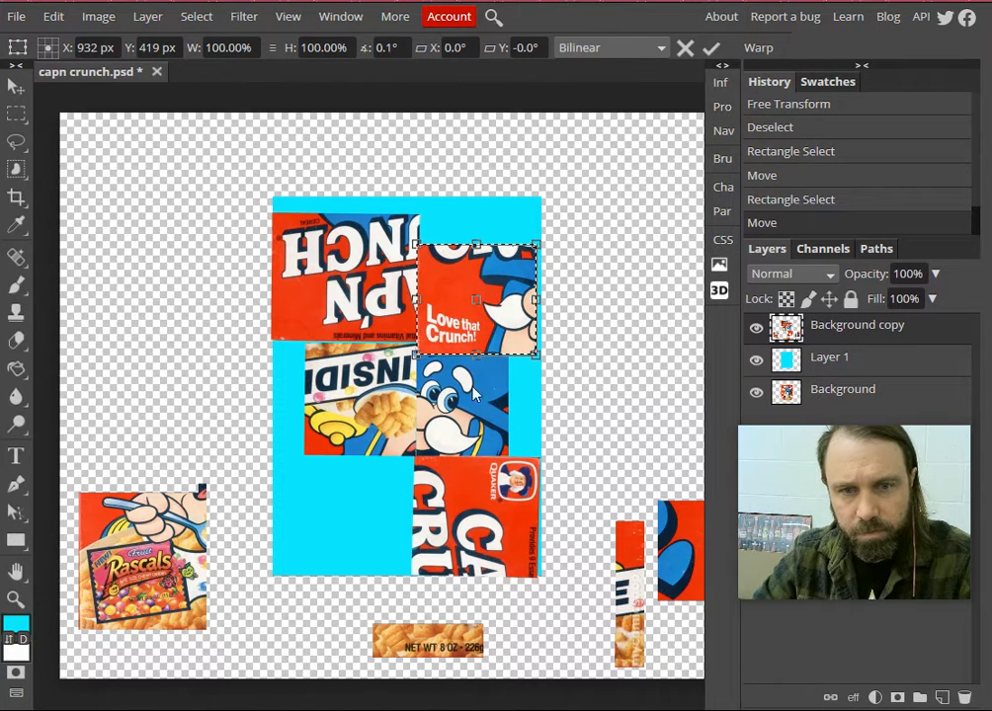
pyautogui.click(16, 113)
pyautogui.click(116, 445)
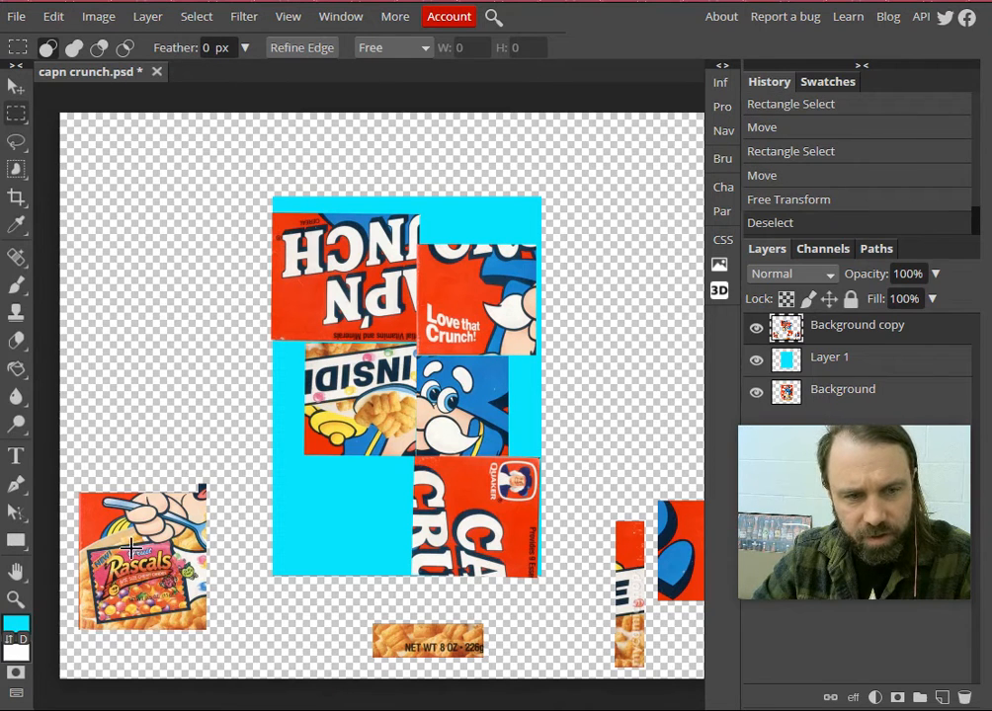
# Select the Fruit Rascals piece and move it up beside the cyan rectangle's left edge
pyautogui.moveTo(72, 485); pyautogui.dragTo(216, 637)
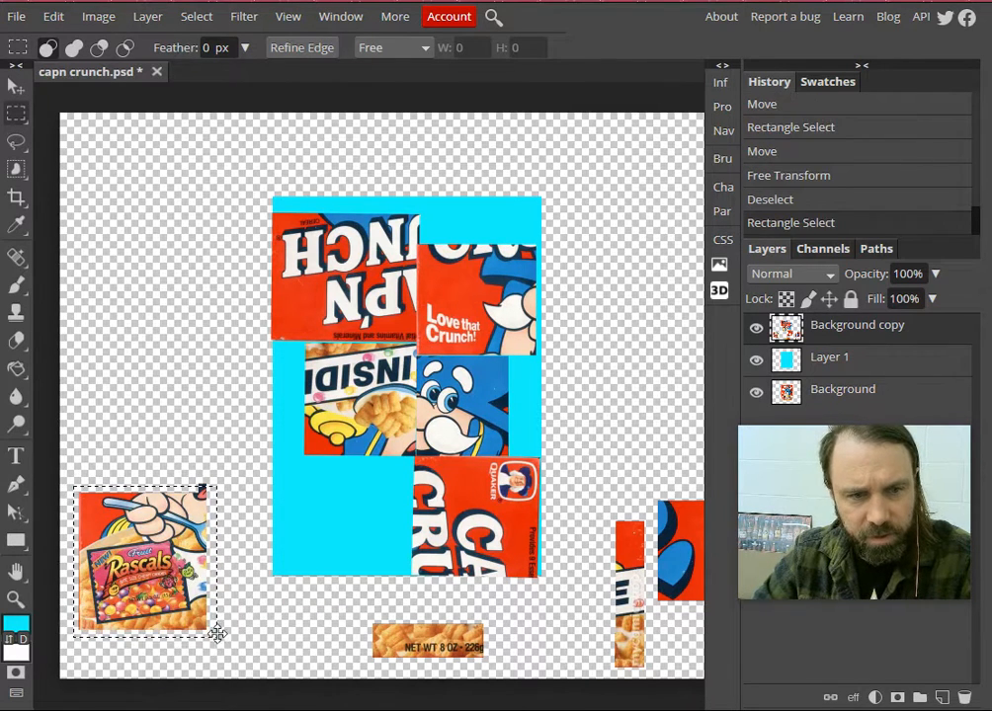
pyautogui.click(16, 86)
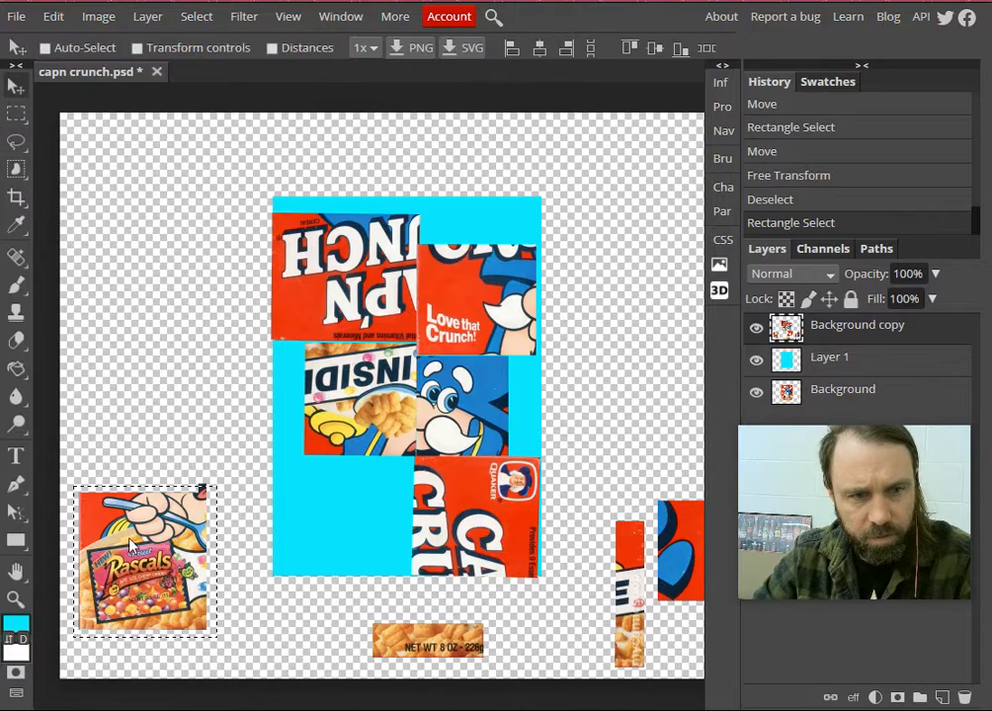
pyautogui.moveTo(145, 547); pyautogui.dragTo(179, 468)
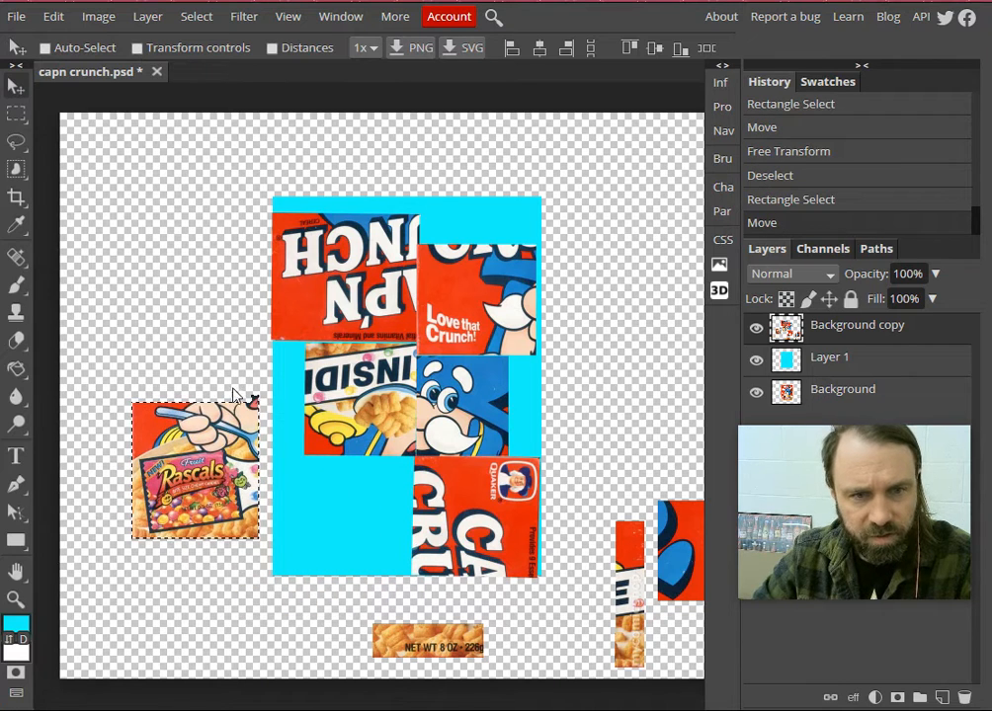
# Reselect the Fruit Rascals piece tightly, place it below the "INSIDE" piece and left of the Quaker piece, and deselect it
pyautogui.click(15, 113)
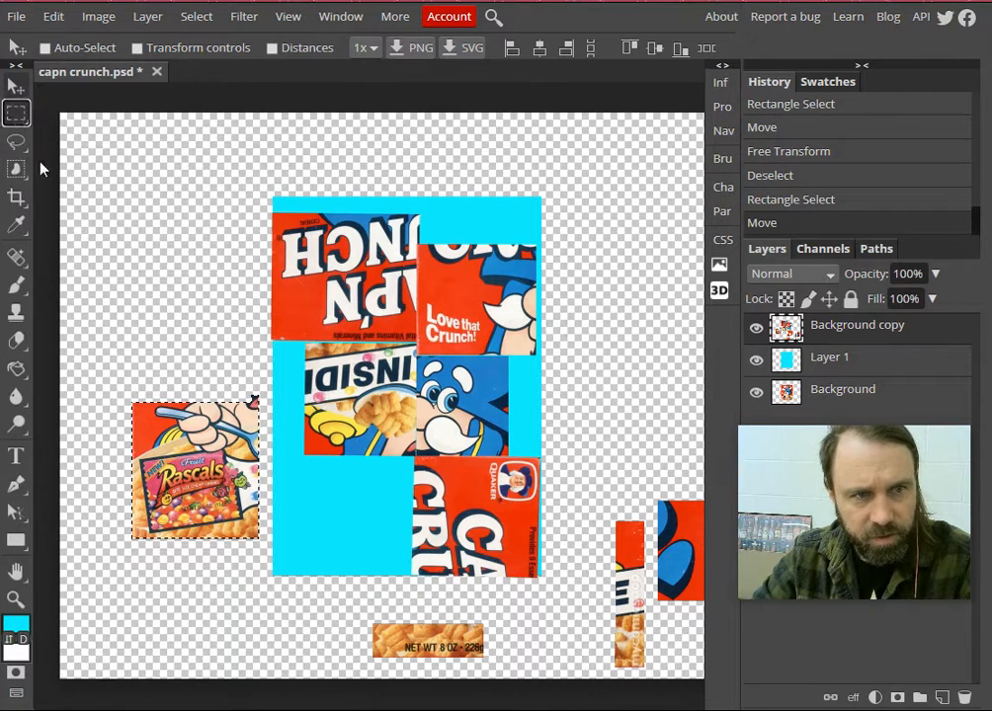
pyautogui.click(121, 395)
pyautogui.moveTo(131, 403); pyautogui.dragTo(259, 539)
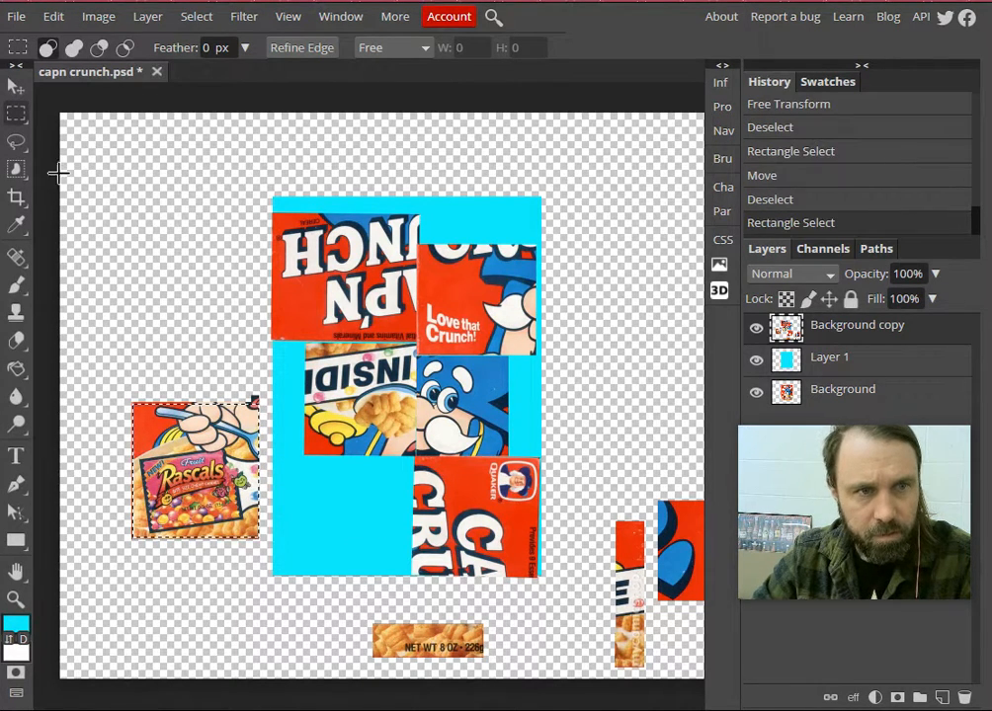
pyautogui.click(13, 87)
pyautogui.moveTo(190, 452); pyautogui.dragTo(342, 506)
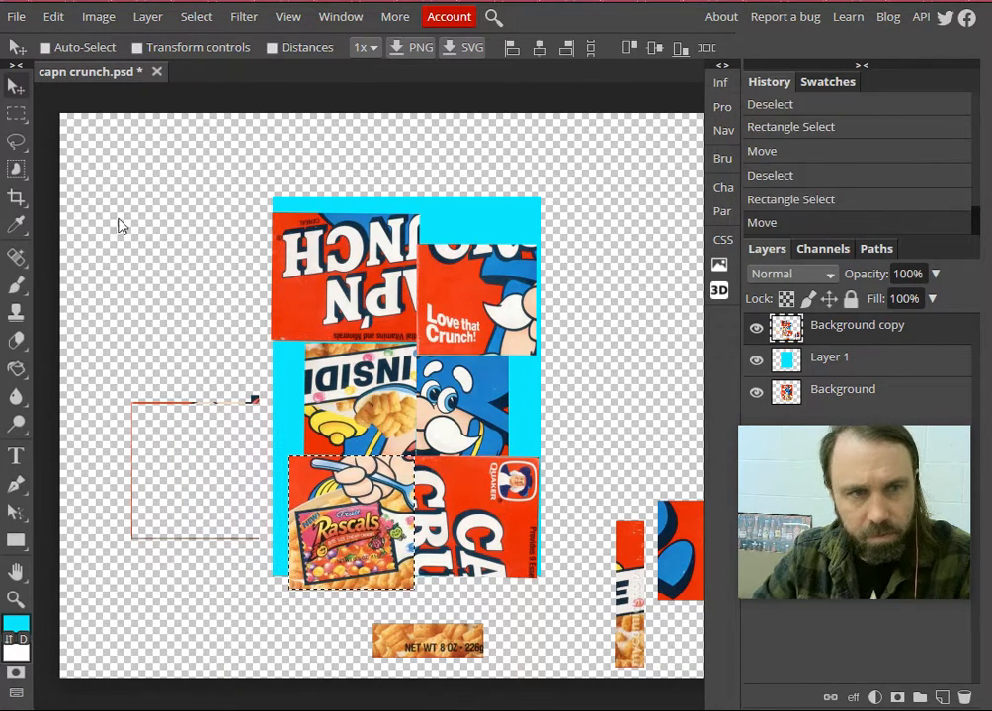
pyautogui.click(14, 113)
pyautogui.click(585, 484)
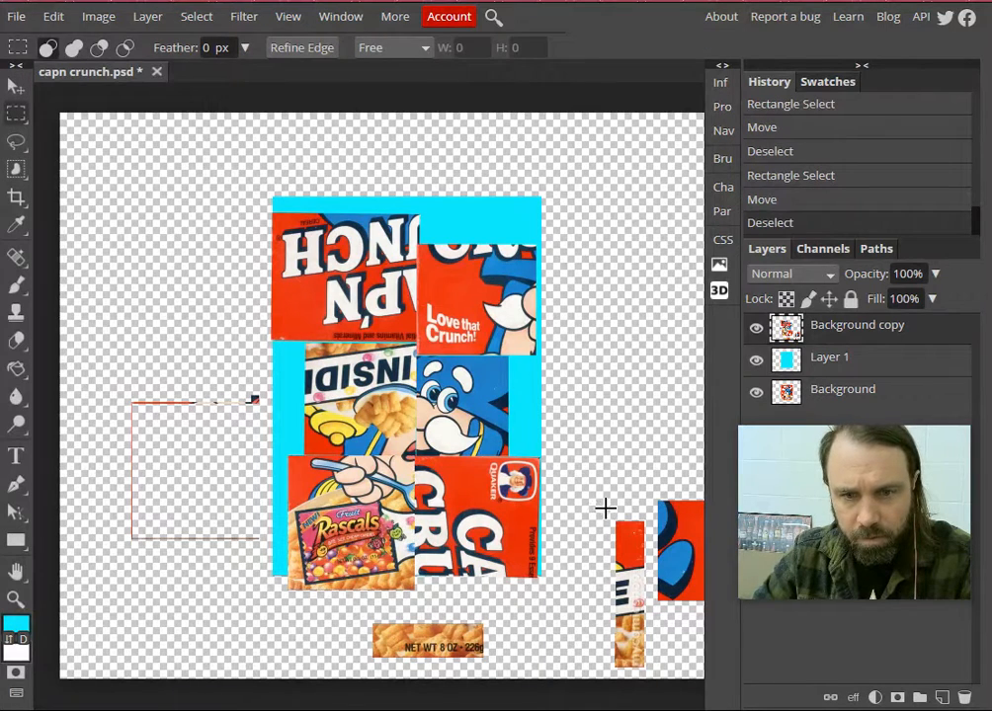
# Select the narrow strip with the letter E and move it up beside the cyan rectangle's upper-right corner
pyautogui.moveTo(606, 508); pyautogui.dragTo(652, 673)
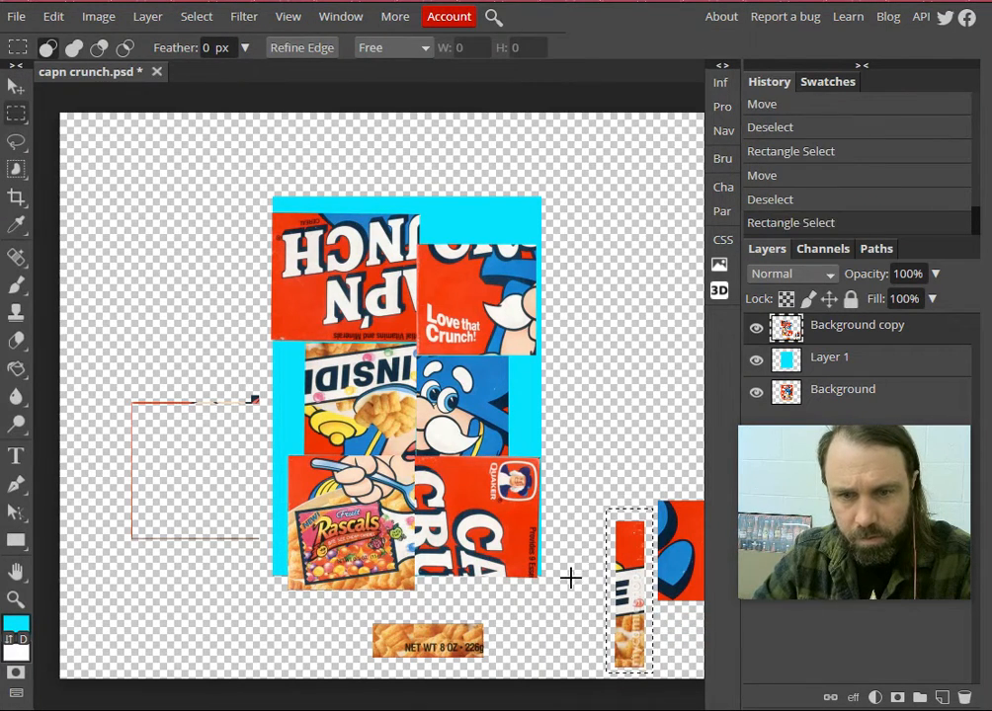
pyautogui.click(16, 87)
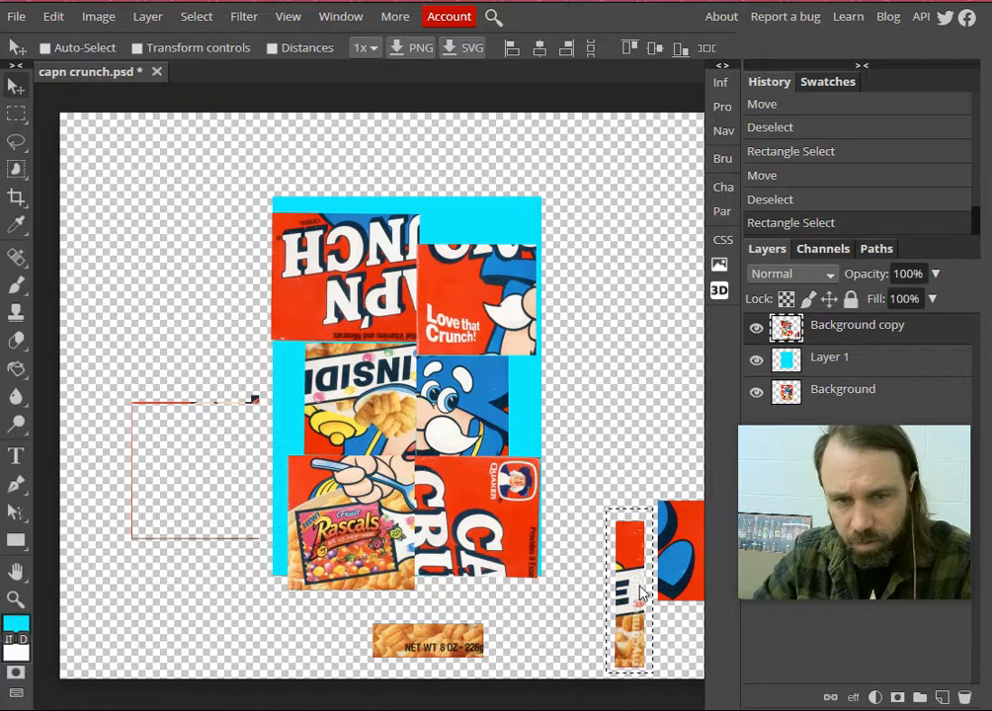
pyautogui.moveTo(640, 592); pyautogui.dragTo(580, 203)
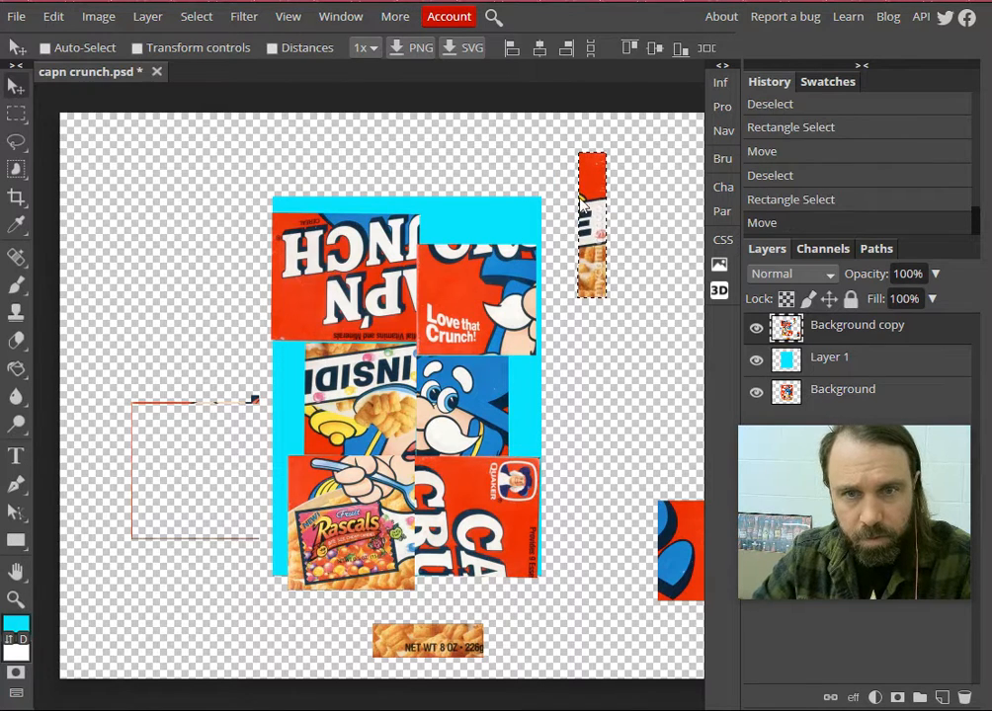
# Rotate the narrow E strip to about 89.5°, place it directly above the "Love that Crunch!" piece, and deselect it
pyautogui.click(16, 113)
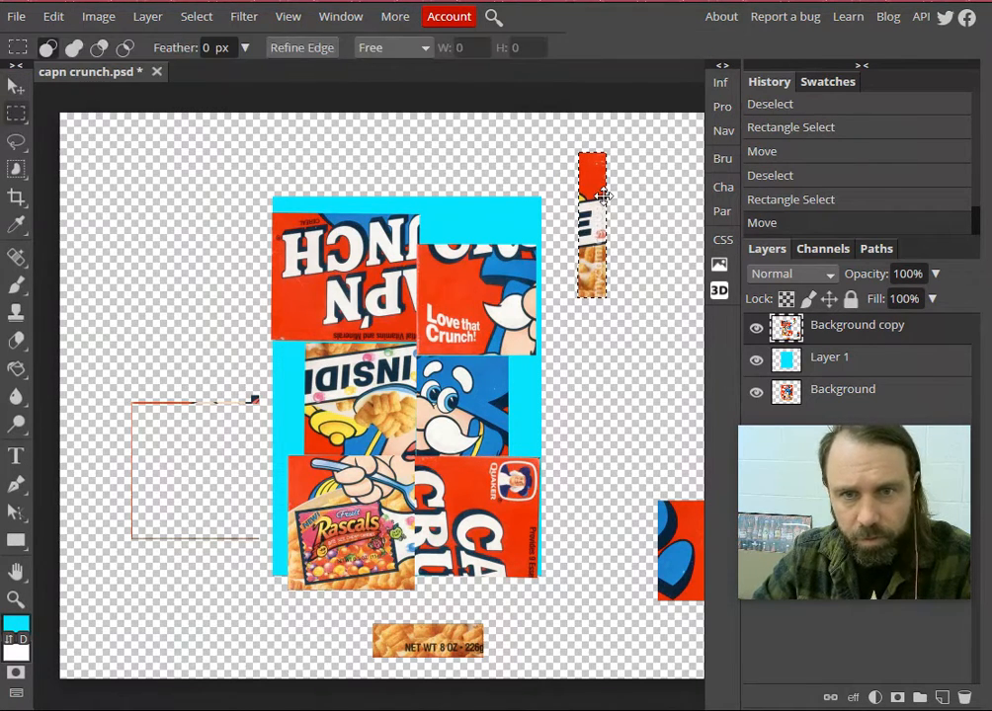
pyautogui.rightClick(604, 196)
pyautogui.click(736, 491)
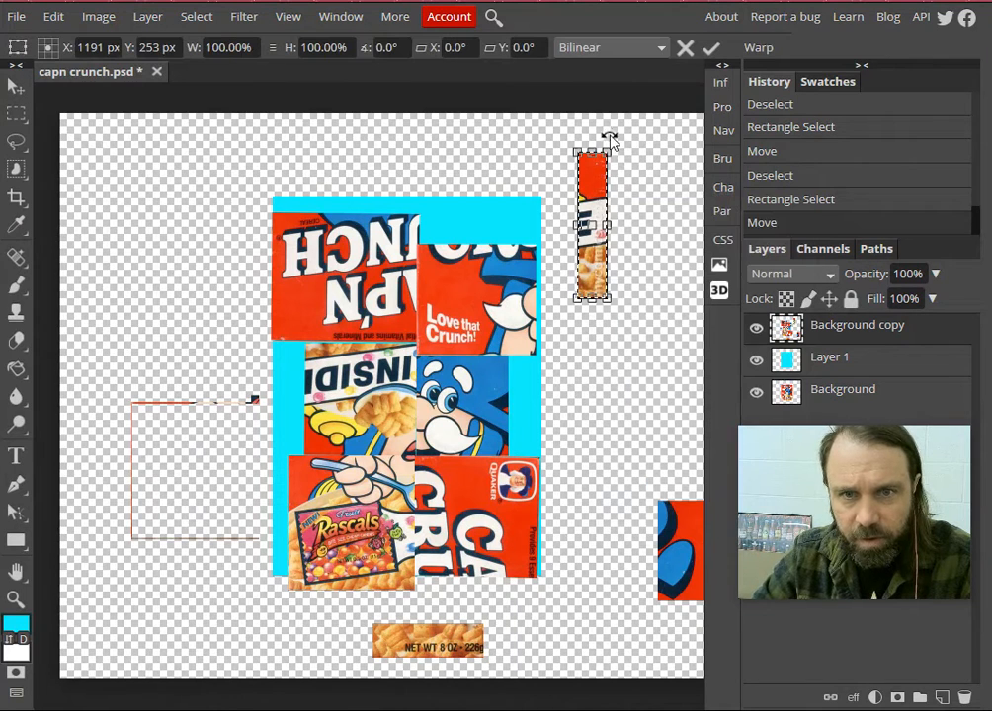
pyautogui.moveTo(605, 139); pyautogui.dragTo(668, 242)
pyautogui.moveTo(619, 246); pyautogui.dragTo(522, 247)
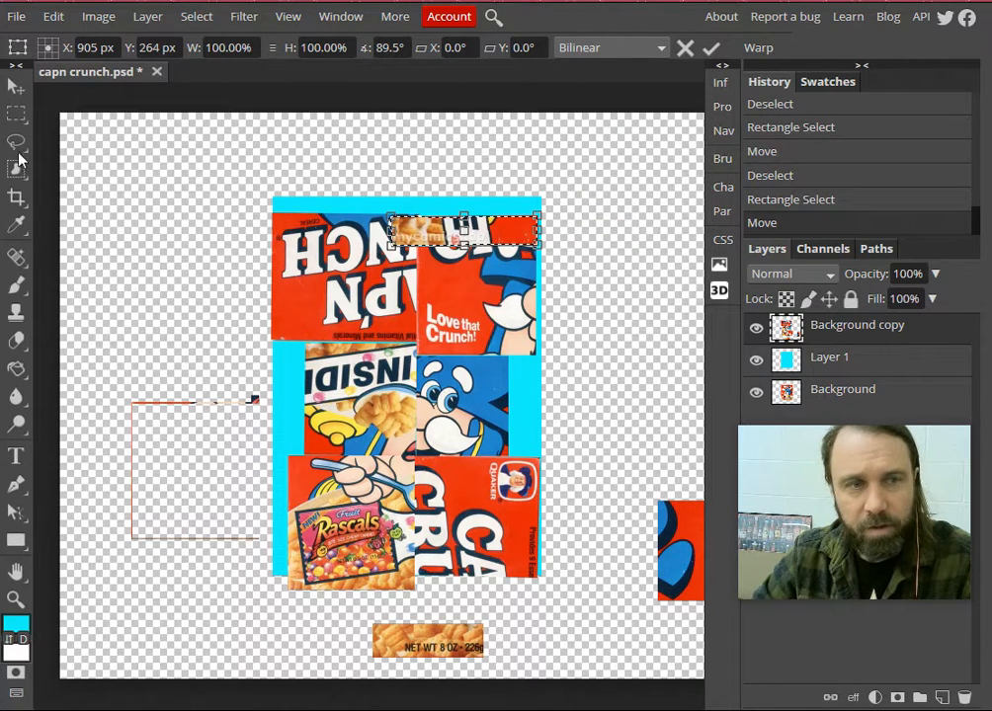
pyautogui.click(15, 94)
pyautogui.hotkey('ctrl', 'd')
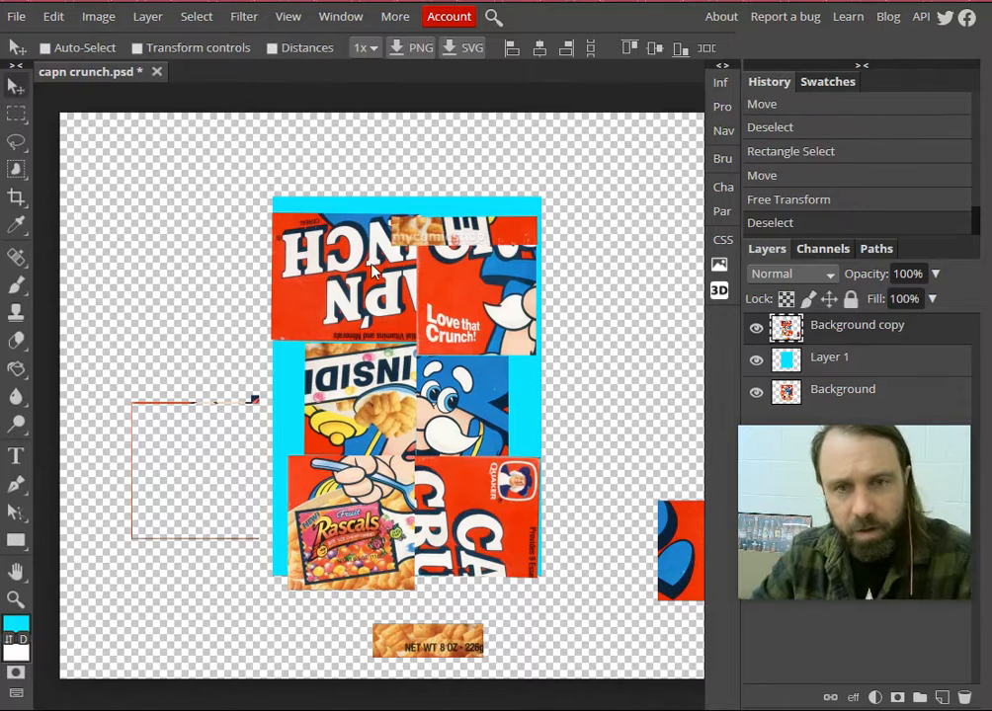
# Select the red and blue hat piece, move it over the "INSIDE" piece's left side at the cyan rectangle's edge, and deselect it
pyautogui.click(14, 119)
pyautogui.moveTo(611, 478); pyautogui.dragTo(637, 619)
pyautogui.click(17, 87)
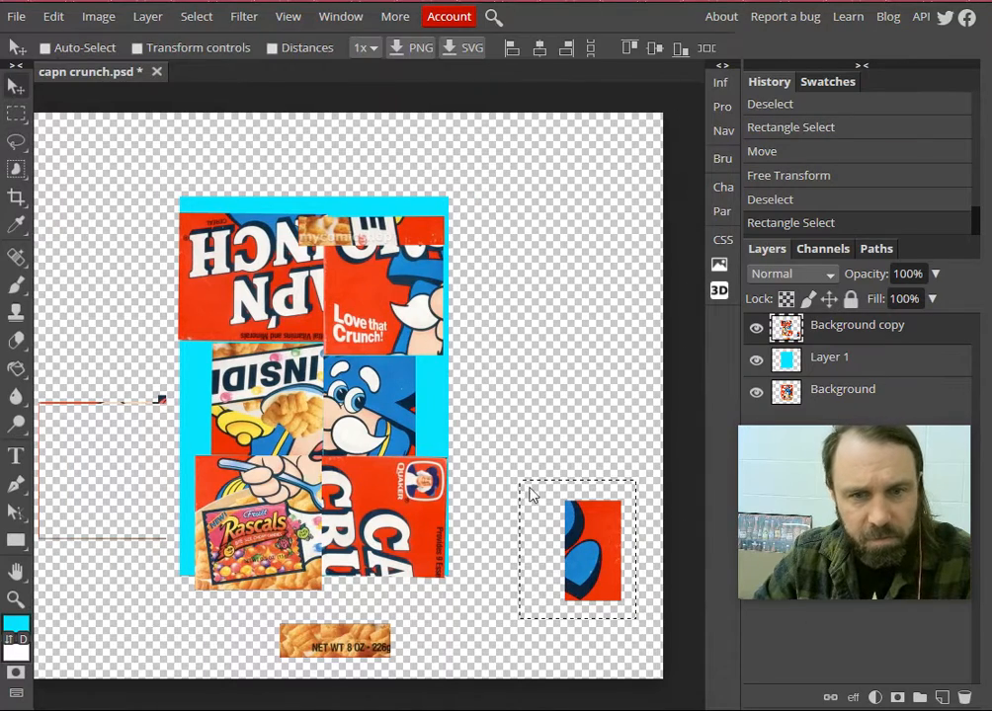
pyautogui.moveTo(583, 545); pyautogui.dragTo(198, 407)
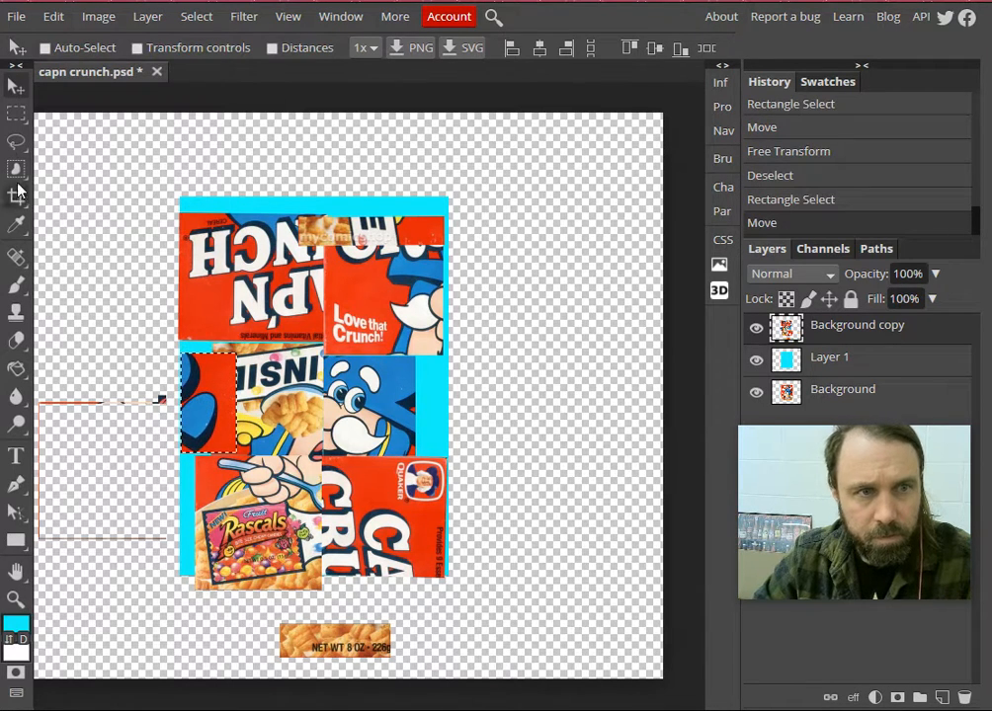
pyautogui.click(13, 117)
pyautogui.click(632, 465)
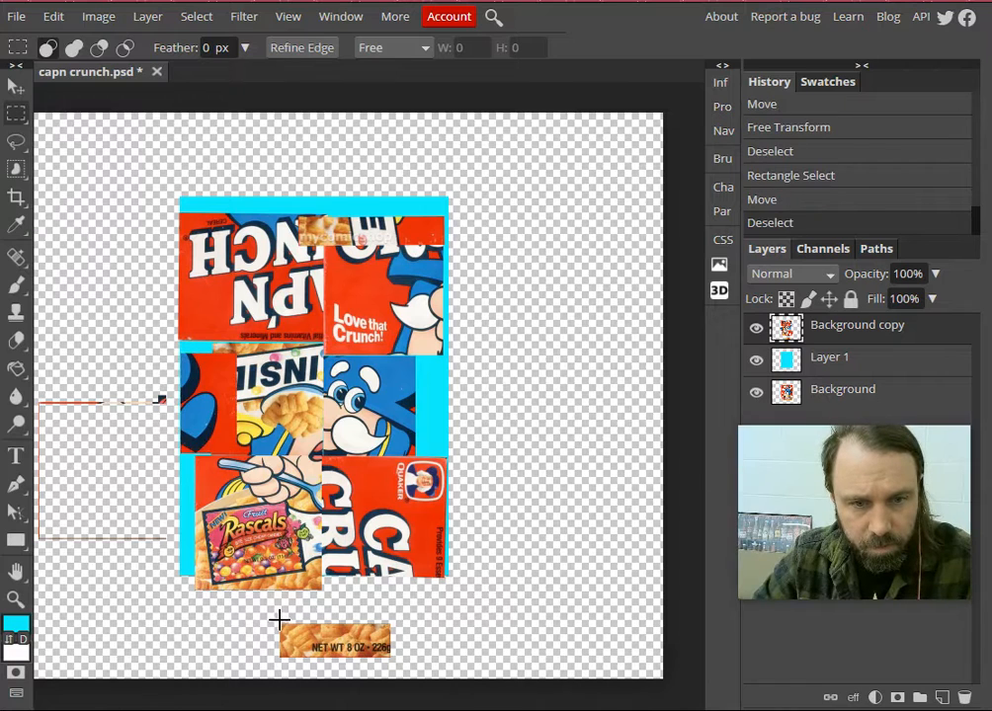
# Rotate the "NET WT 8 OZ" strip to about -89.2°, place it between the eyes piece and the cyan rectangle's right edge, and deselect it
pyautogui.moveTo(264, 614); pyautogui.dragTo(336, 523)
pyautogui.rightClick(412, 662)
pyautogui.click(415, 661)
pyautogui.moveTo(336, 633); pyautogui.dragTo(434, 397)
pyautogui.moveTo(449, 321); pyautogui.dragTo(447, 316)
pyautogui.moveTo(428, 433); pyautogui.dragTo(424, 437)
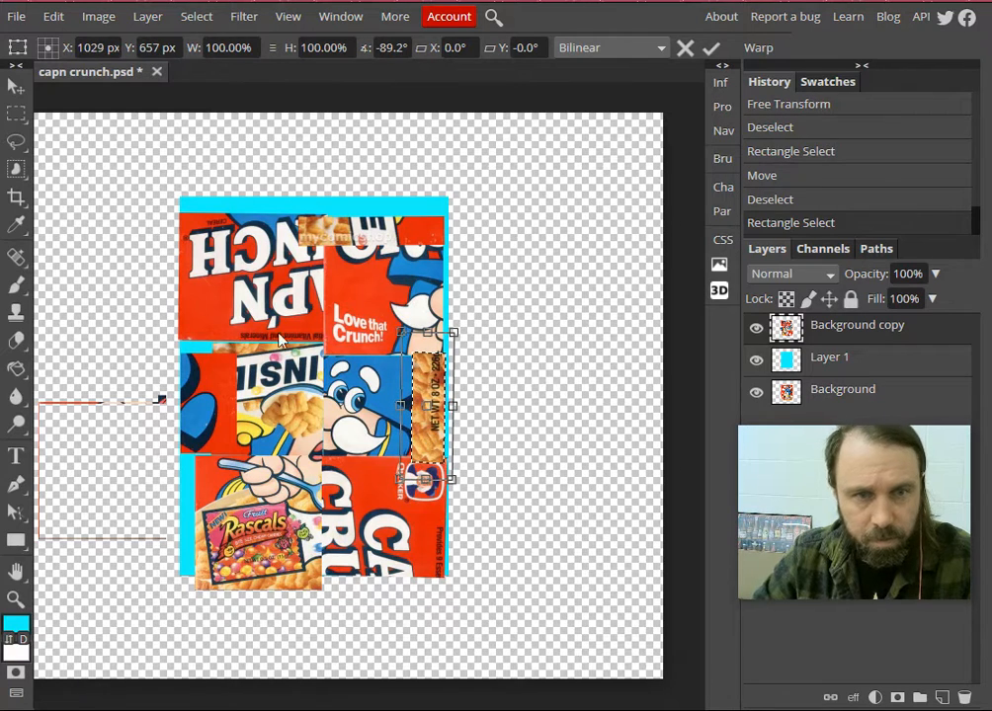
pyautogui.press('Return')
pyautogui.click(113, 247)
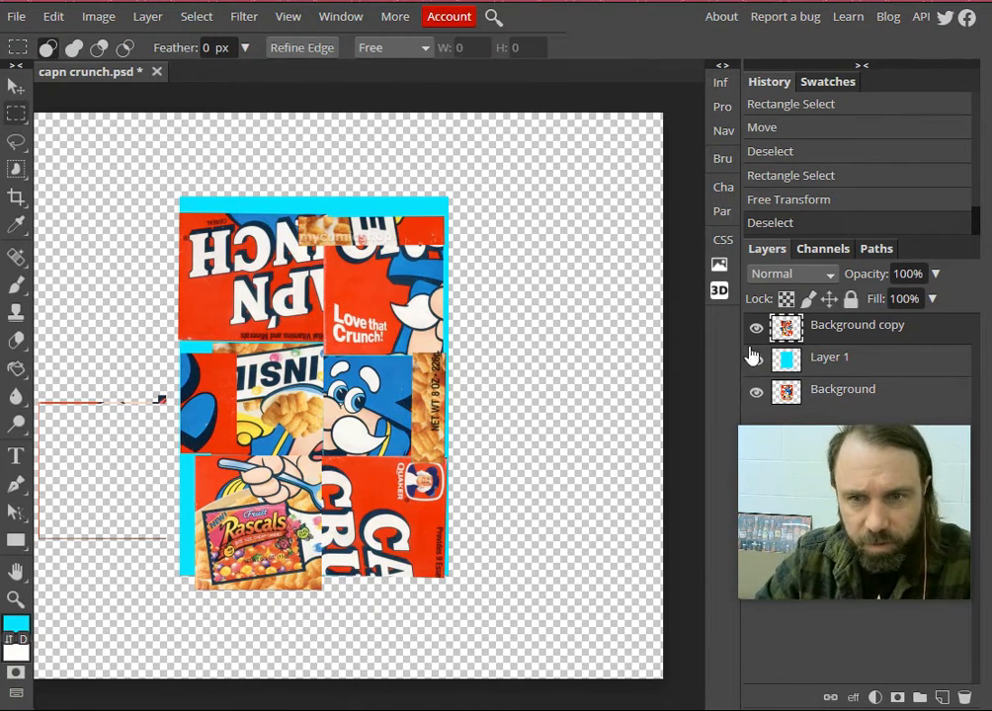
# Compare the collage with the original box by toggling the visibility of Layer 1 and the Background copy layer
pyautogui.click(757, 361)
pyautogui.click(756, 362)
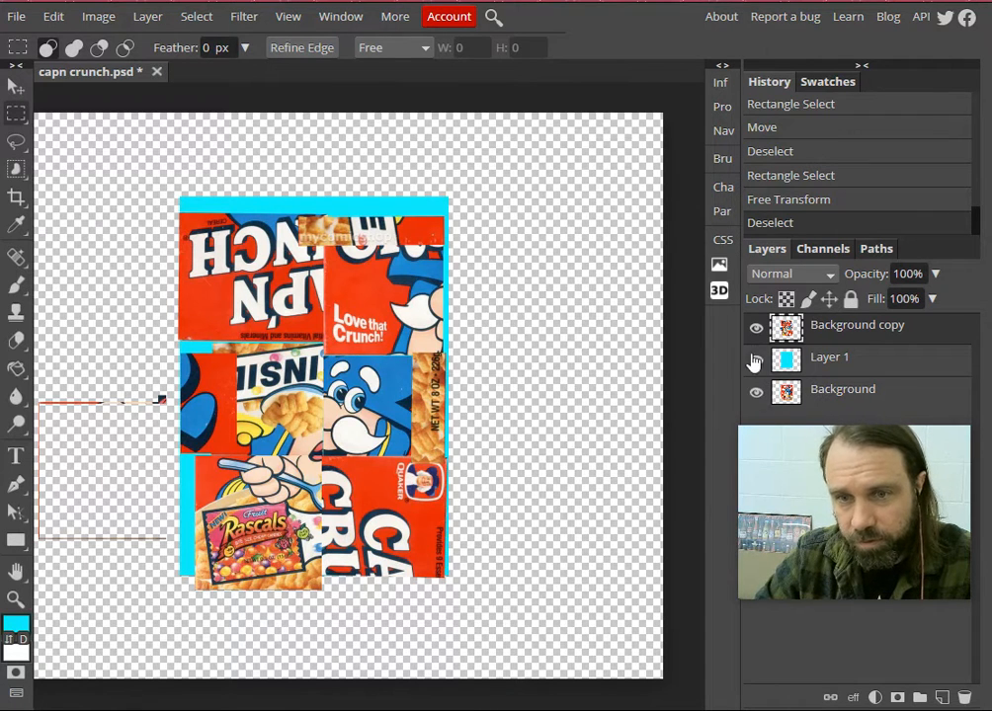
pyautogui.click(755, 328)
pyautogui.click(757, 362)
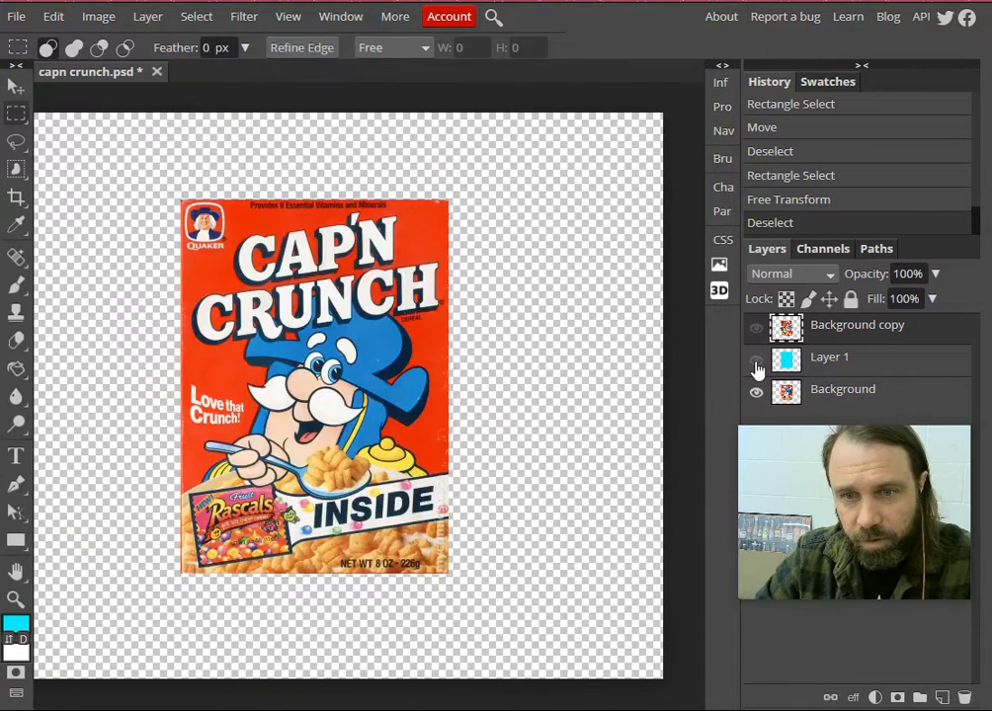
pyautogui.click(756, 361)
pyautogui.click(757, 361)
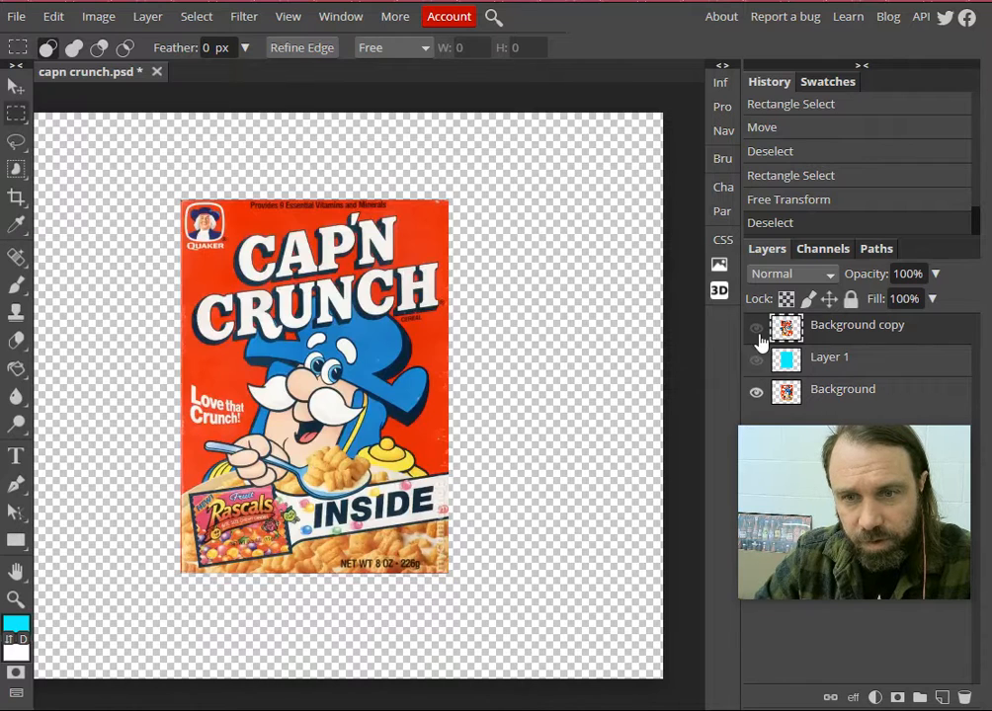
pyautogui.click(756, 330)
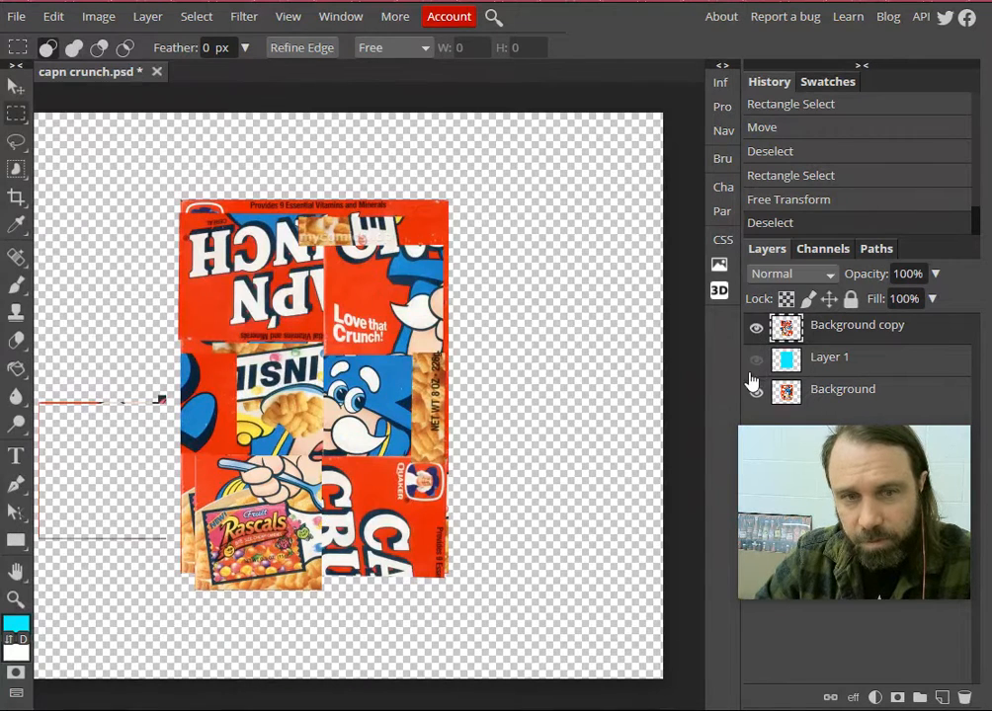
pyautogui.click(756, 363)
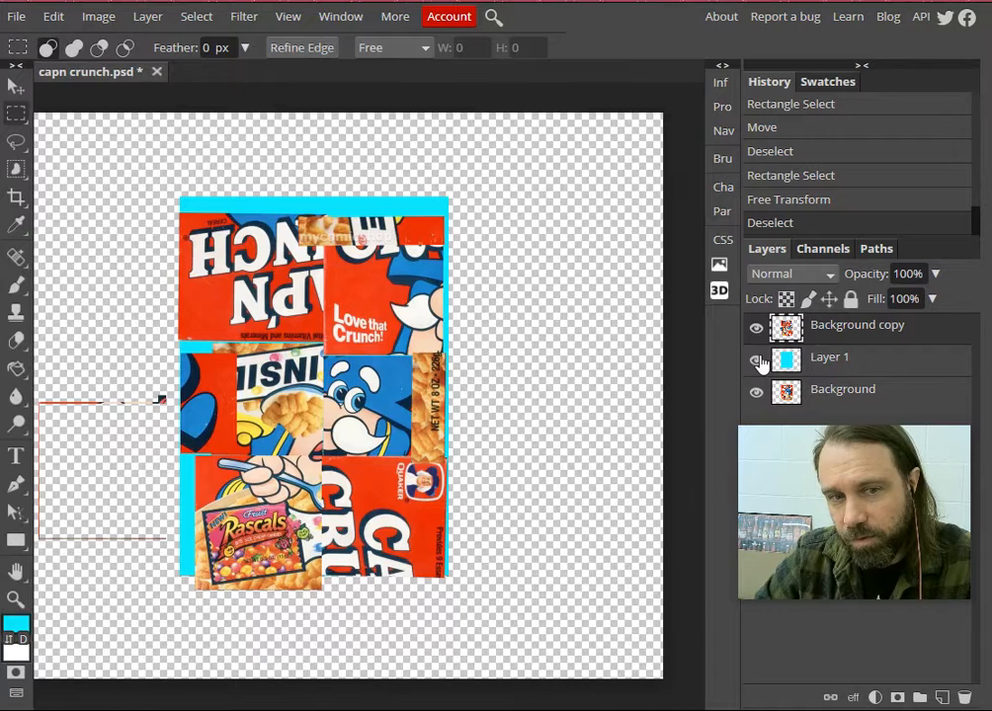
pyautogui.click(757, 362)
pyautogui.click(756, 362)
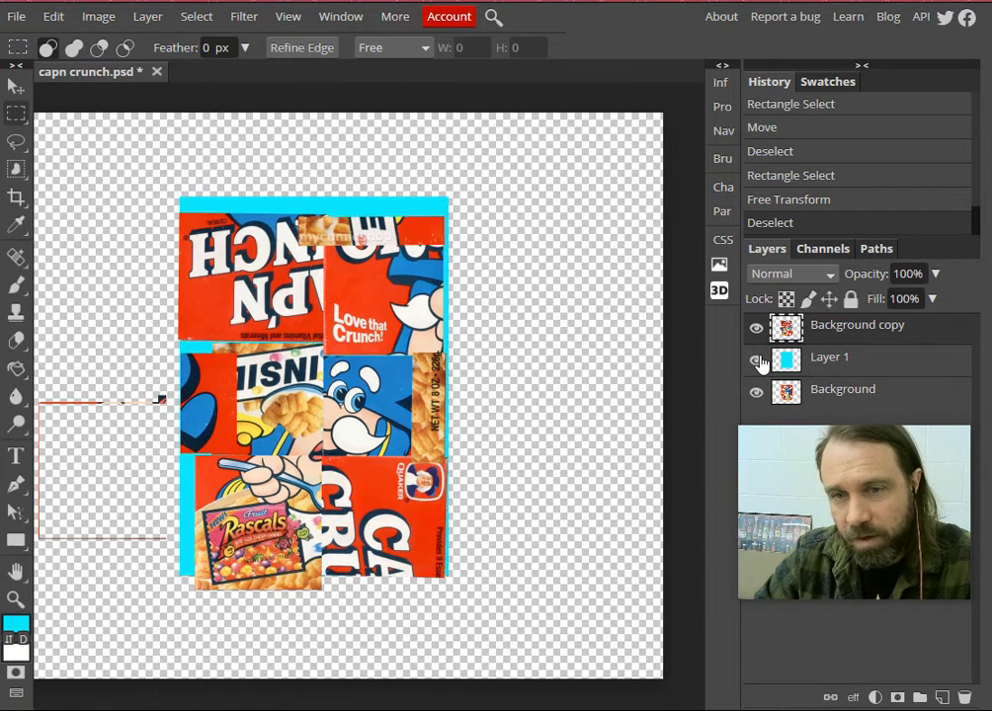
# Crop the canvas to the scrambled collage, trimming the cyan top band and the stray leftovers outside it
pyautogui.click(16, 197)
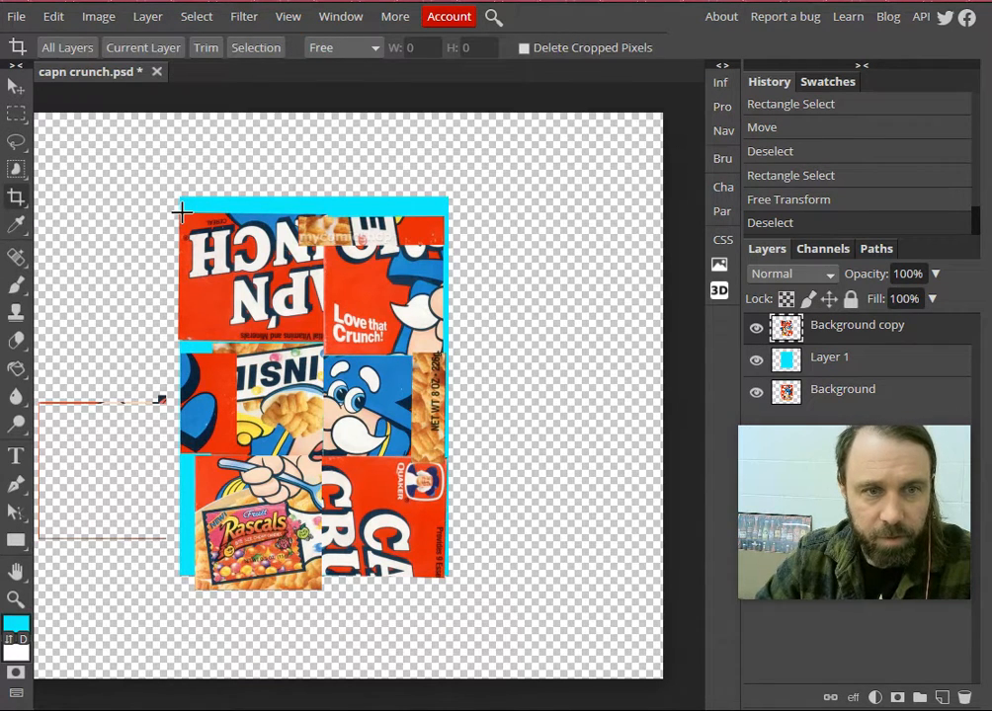
pyautogui.moveTo(182, 213); pyautogui.dragTo(442, 579)
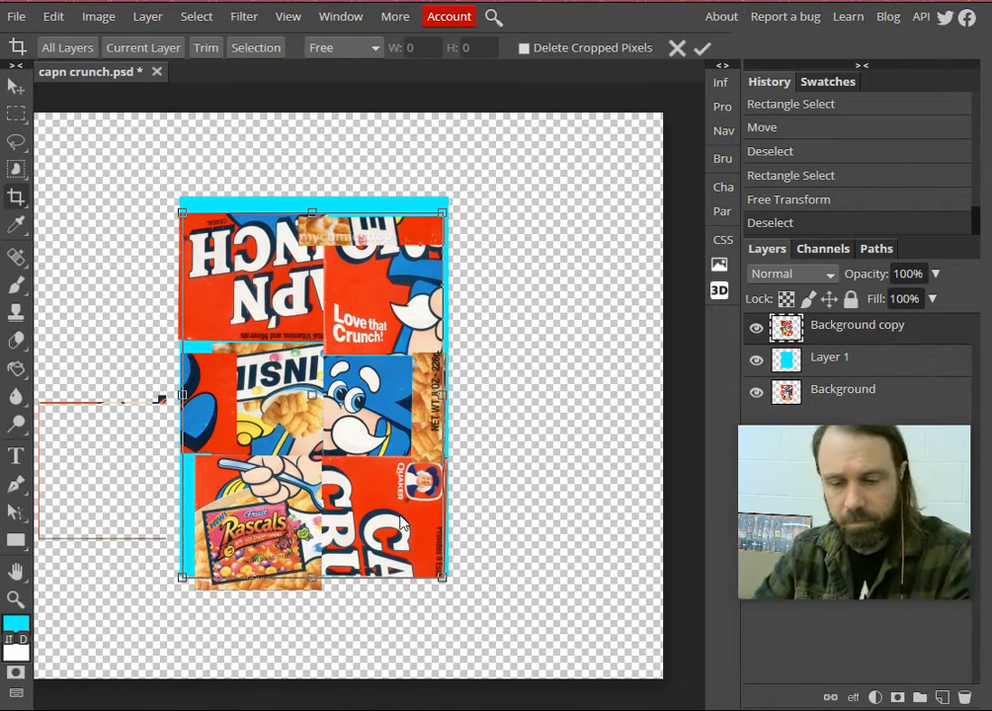
pyautogui.press('Return')
# Hide the Background copy and Background layers so that only the cyan Layer 1 is shown
pyautogui.click(756, 366)
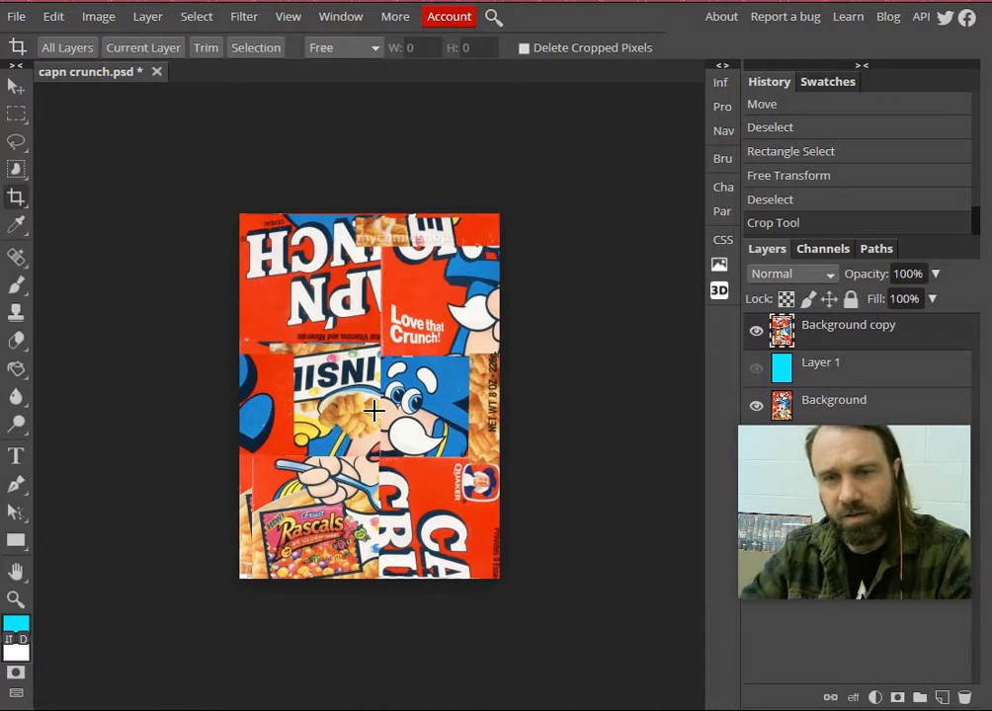
pyautogui.click(755, 331)
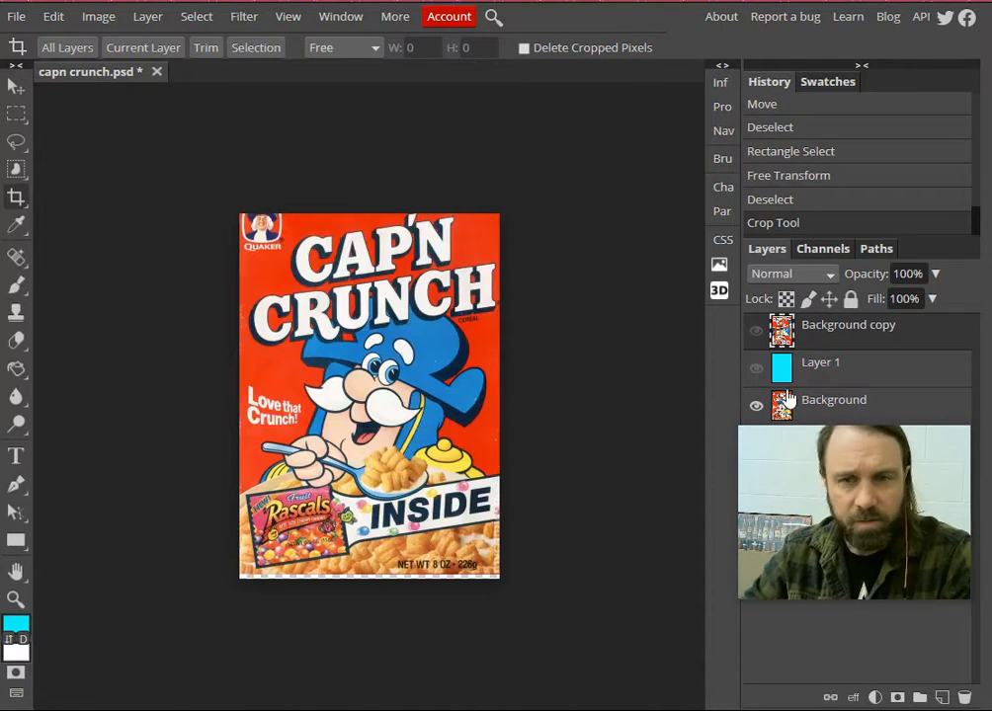
pyautogui.click(756, 405)
pyautogui.click(756, 369)
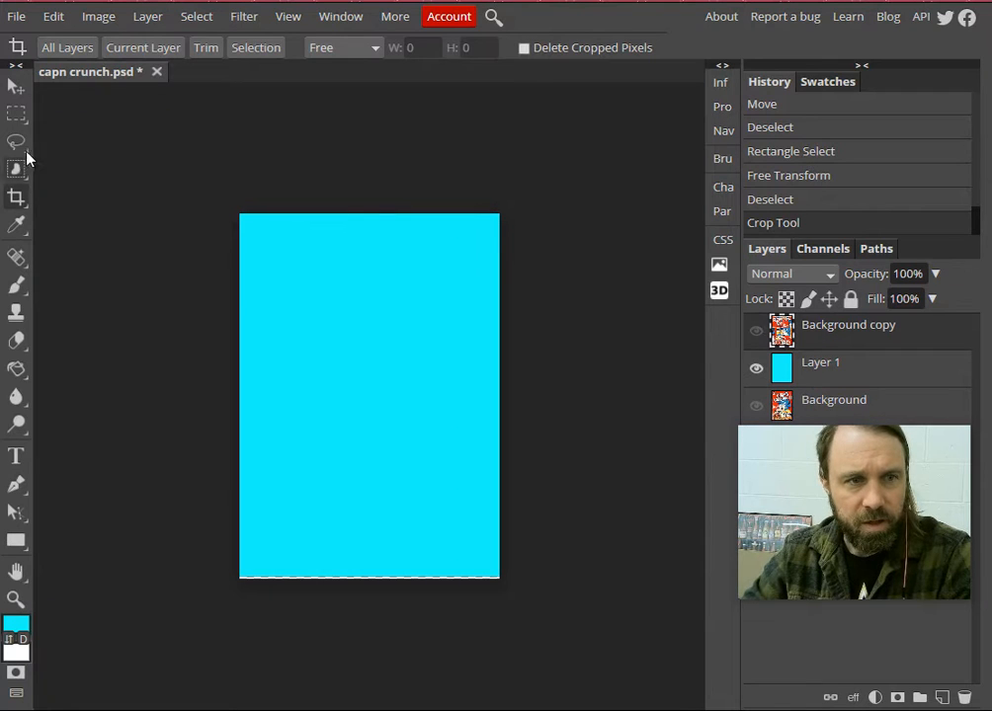
# Choose the Brush tool and set the foreground color to black
pyautogui.click(15, 285)
pyautogui.click(15, 624)
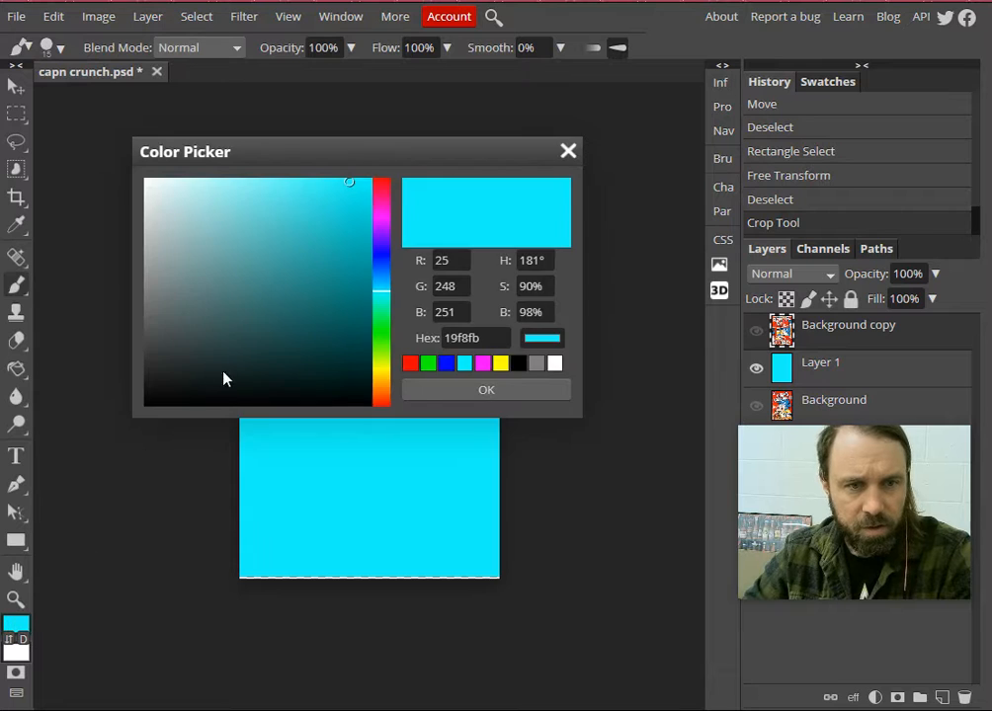
pyautogui.click(348, 405)
pyautogui.click(483, 389)
# Paint two roughly horizontal black strokes across the canvas about a third of the way down, and show the Background copy layer
pyautogui.moveTo(230, 336)
pyautogui.mouseDown()
pyautogui.moveTo(513, 311)
pyautogui.moveTo(502, 311)
pyautogui.mouseUp()
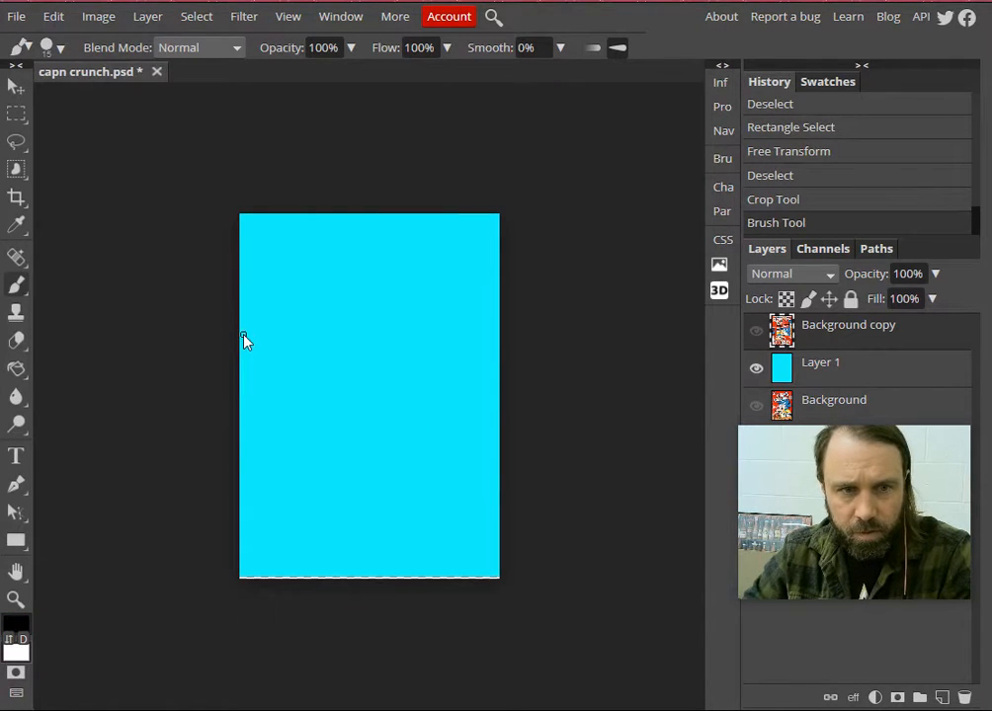
pyautogui.moveTo(367, 342); pyautogui.dragTo(261, 350)
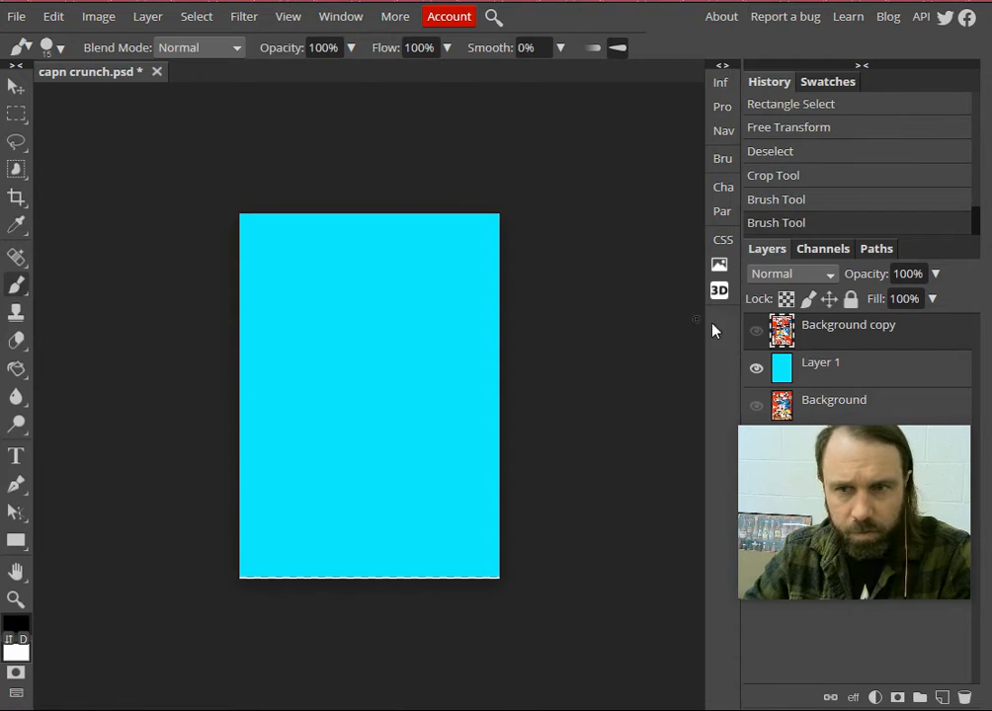
pyautogui.click(829, 374)
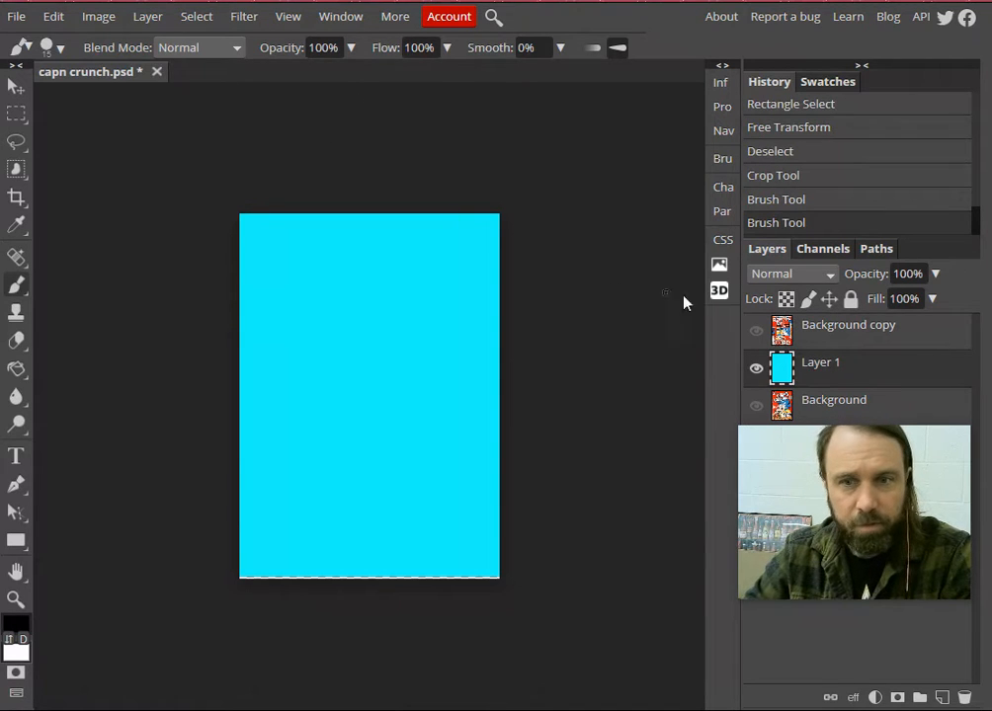
pyautogui.click(756, 331)
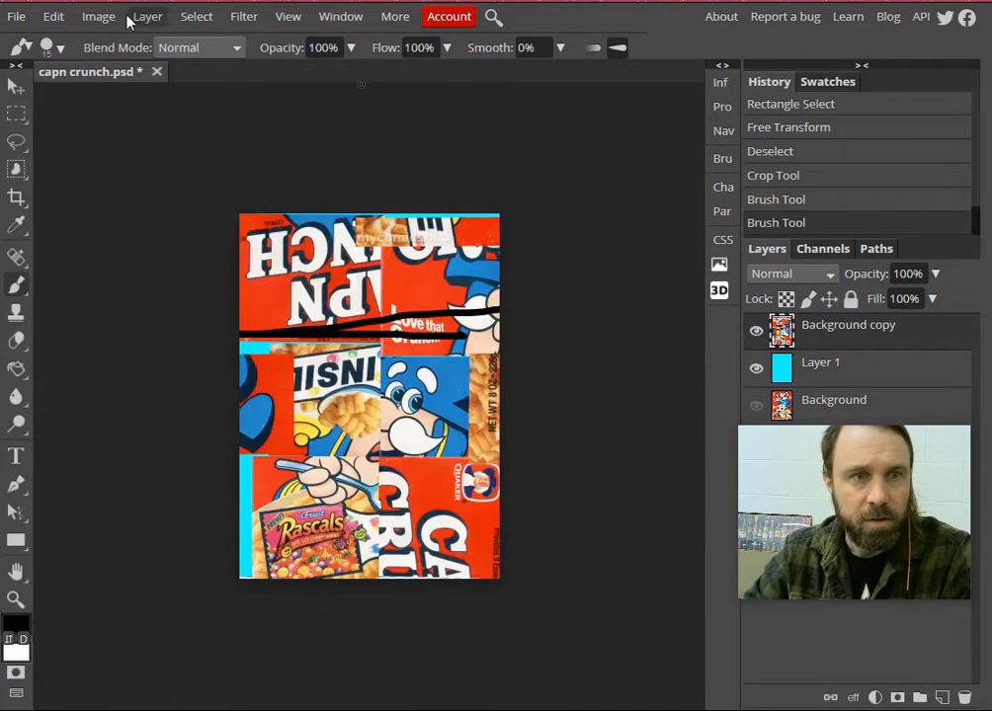
# Revert the history to the Crop Tool state, removing both black strokes from the collage, and make Layer 1 active
pyautogui.click(52, 16)
pyautogui.click(54, 16)
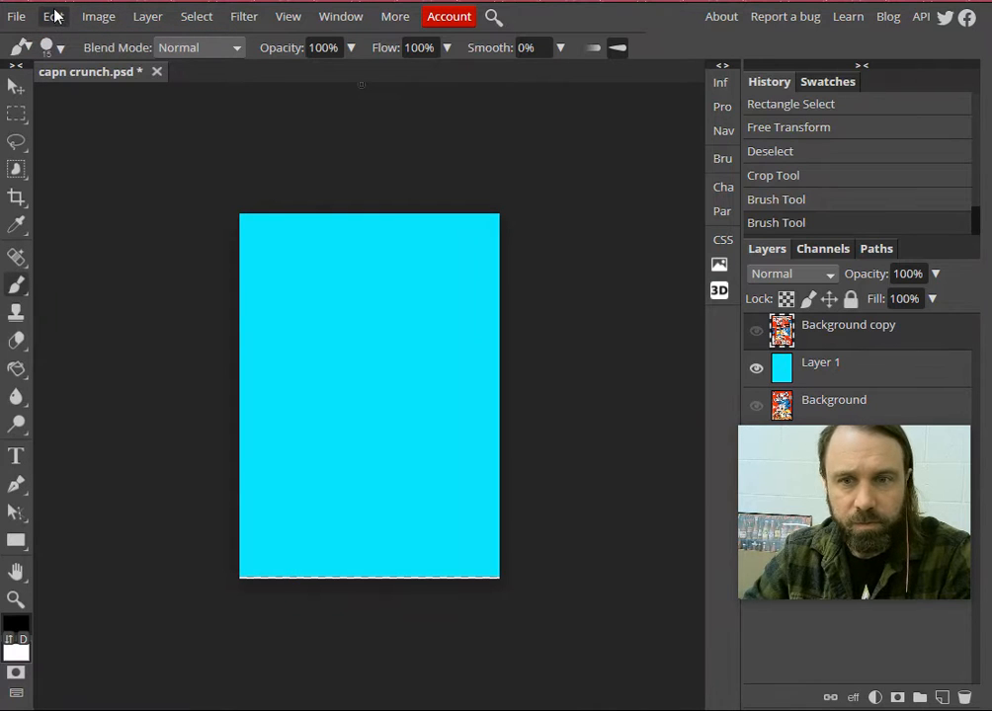
pyautogui.click(755, 331)
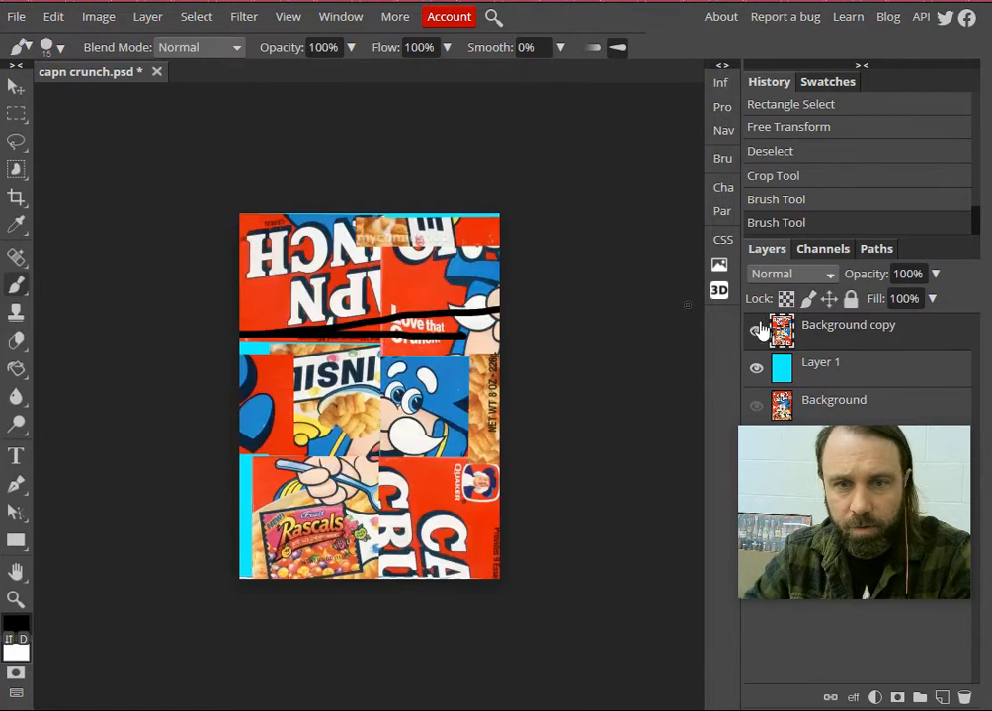
pyautogui.click(784, 182)
pyautogui.click(813, 367)
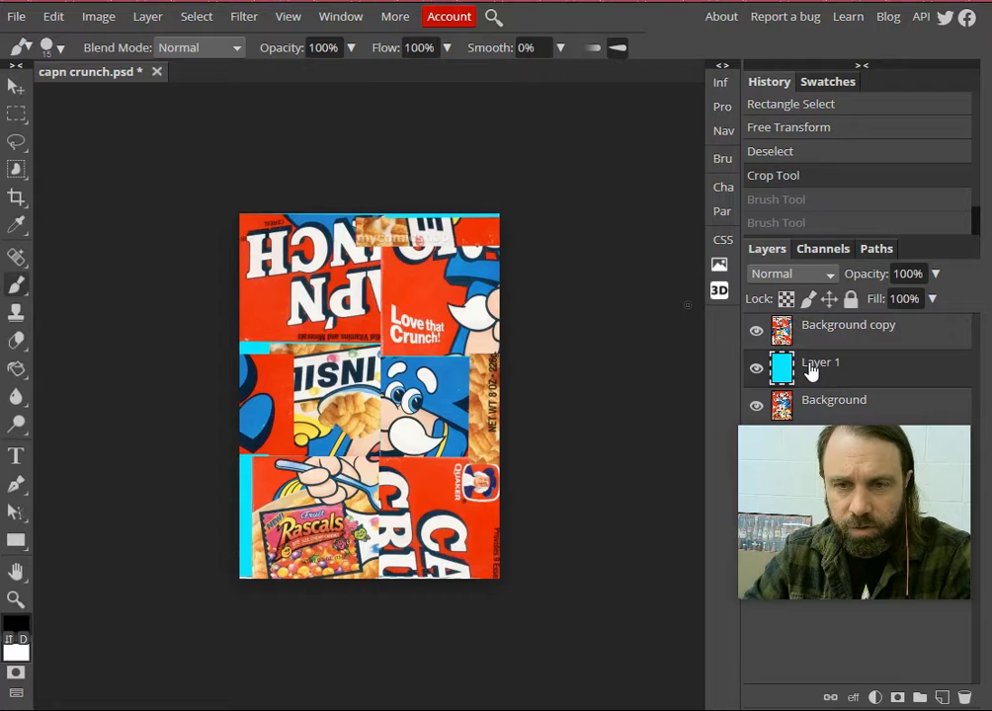
# Hide the Background copy layer and paint two horizontal and two vertical black strokes across Layer 1, dividing it into a three-by-three grid
pyautogui.click(755, 331)
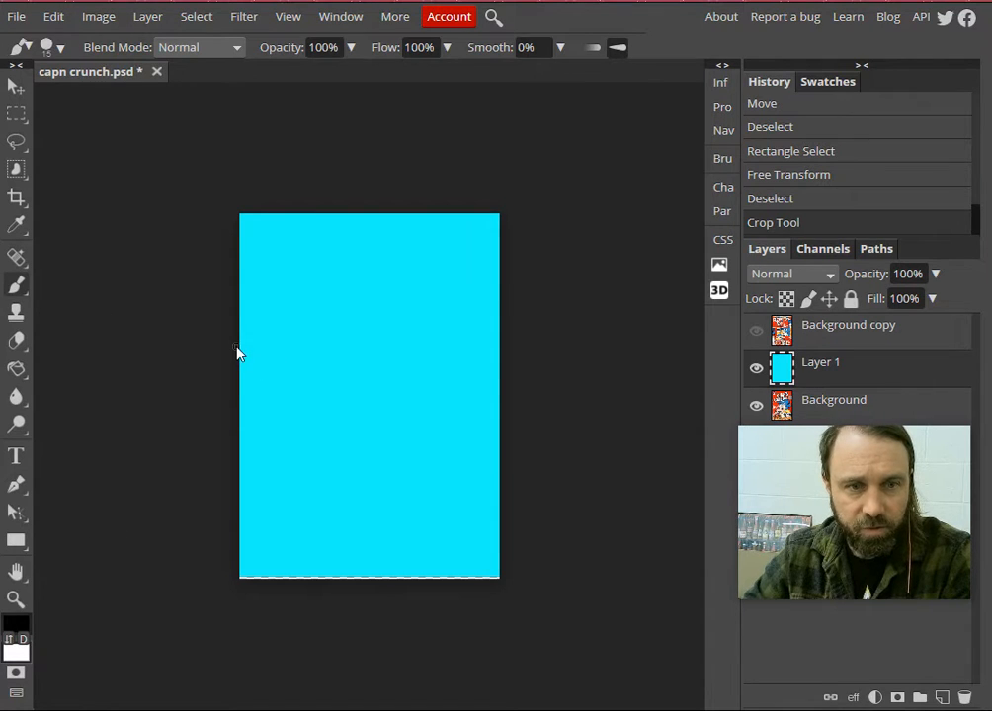
pyautogui.moveTo(237, 348); pyautogui.dragTo(502, 354)
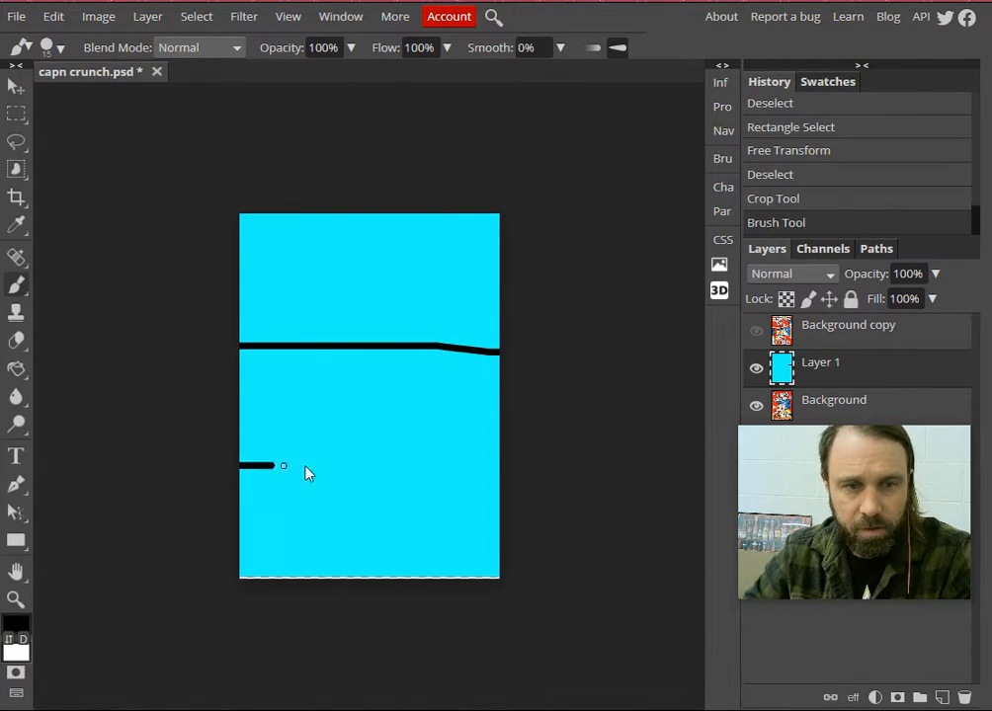
pyautogui.moveTo(305, 473); pyautogui.dragTo(529, 471)
pyautogui.moveTo(427, 229)
pyautogui.mouseDown()
pyautogui.moveTo(439, 427)
pyautogui.moveTo(412, 595)
pyautogui.mouseUp()
pyautogui.moveTo(323, 212); pyautogui.dragTo(323, 617)
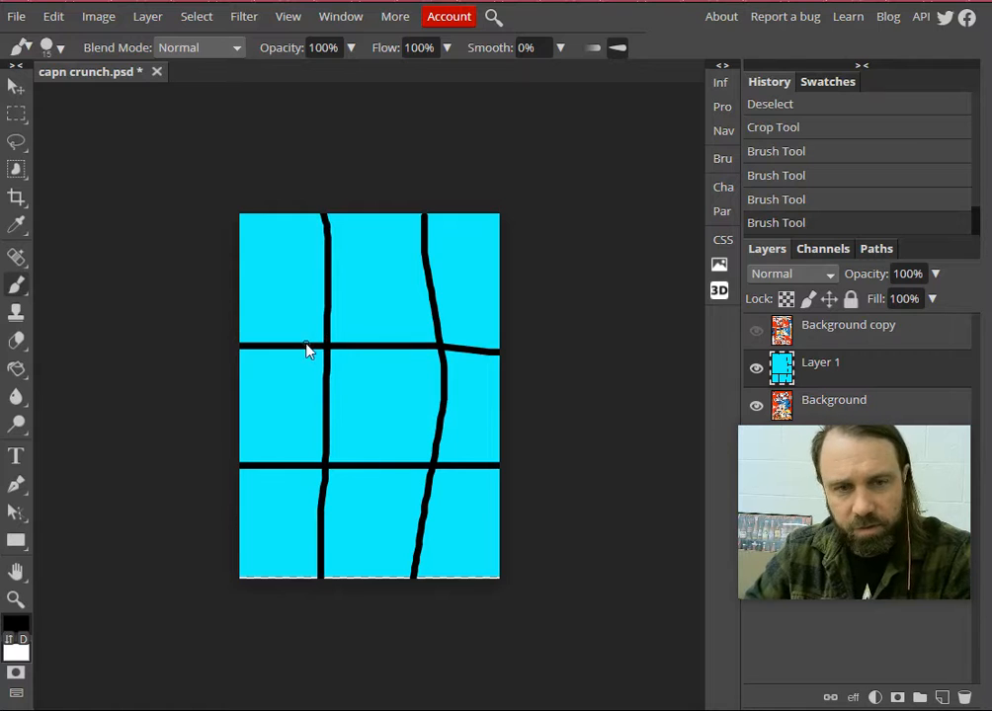
# Try to switch the foreground color to red by changing only the hue, and dab the upper-left grid intersection
pyautogui.click(16, 622)
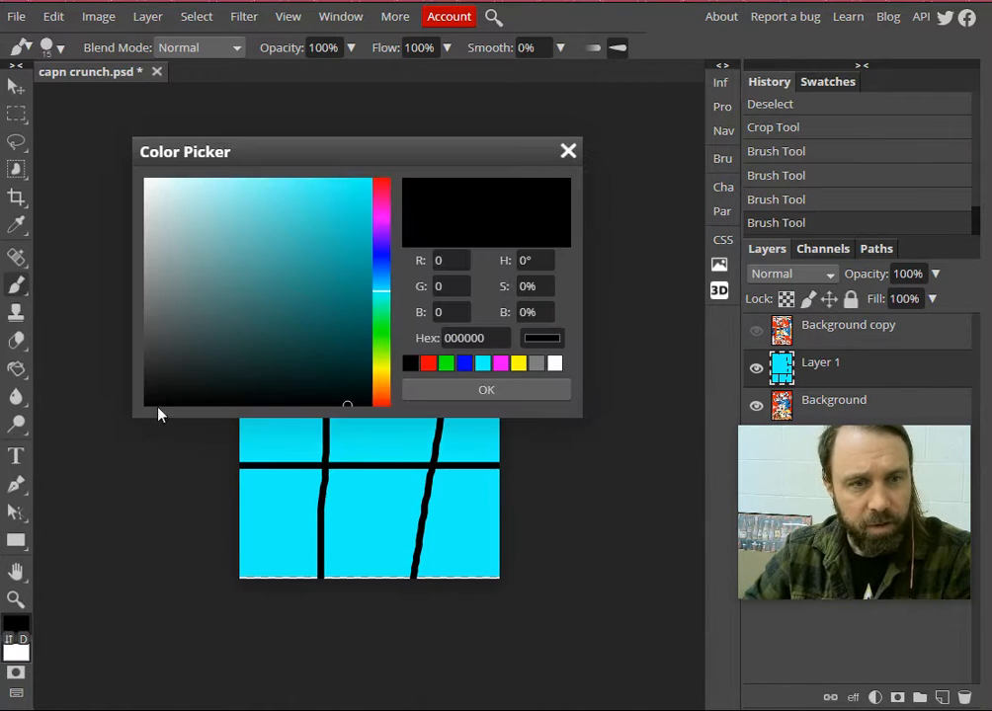
pyautogui.moveTo(373, 262); pyautogui.dragTo(387, 184)
pyautogui.click(450, 388)
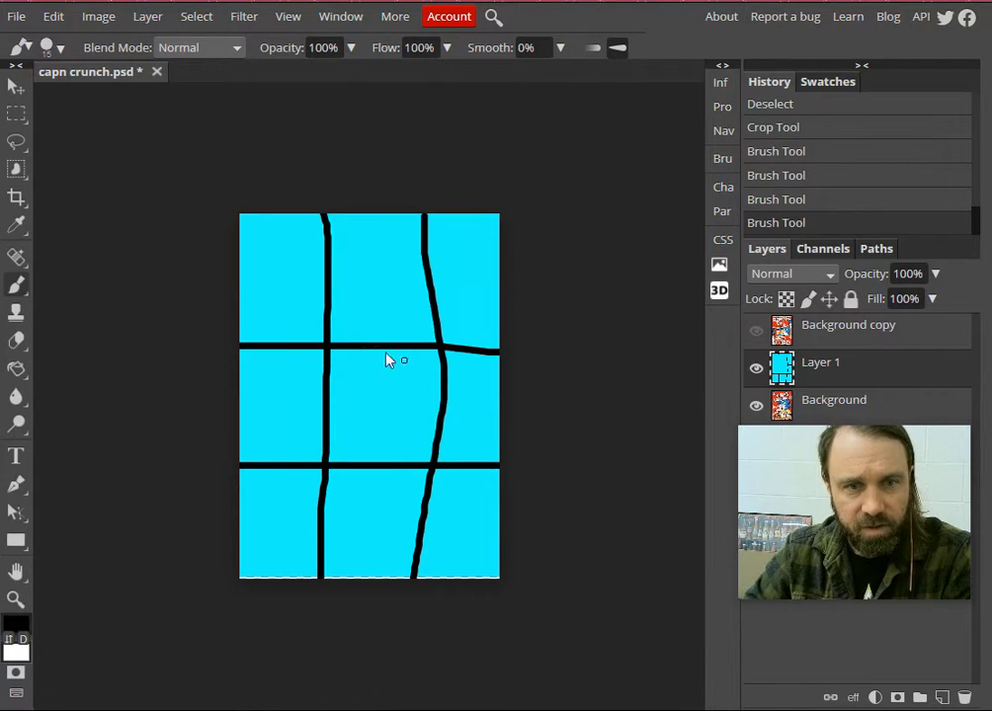
pyautogui.click(325, 345)
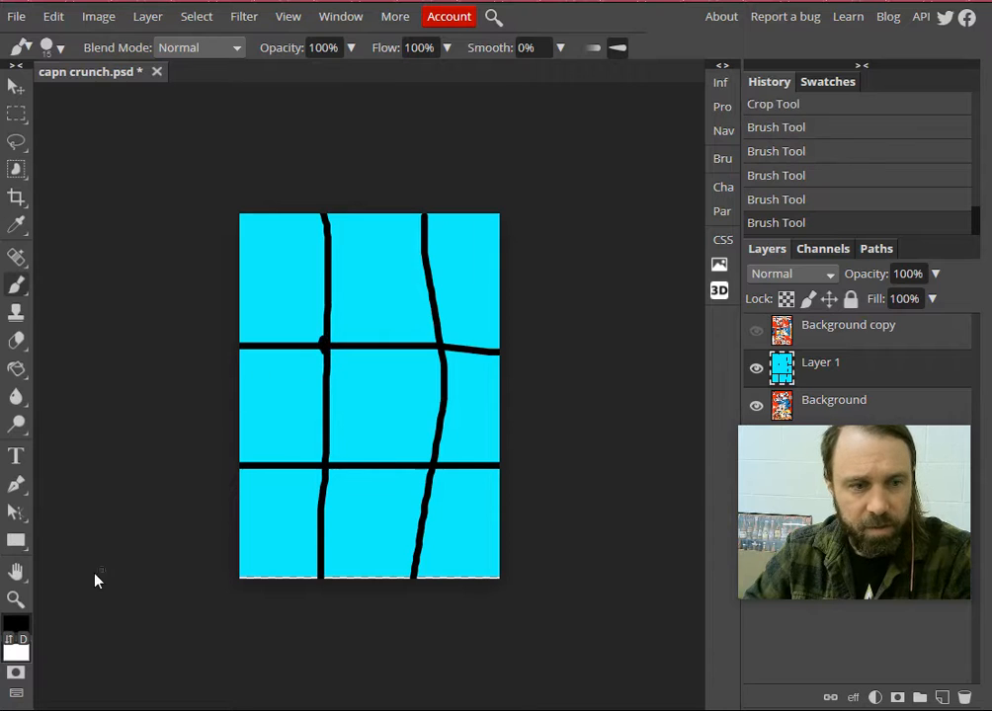
# Set the foreground color to red (ff0000) and paint a dot on each of the four grid intersections
pyautogui.click(14, 628)
pyautogui.click(427, 360)
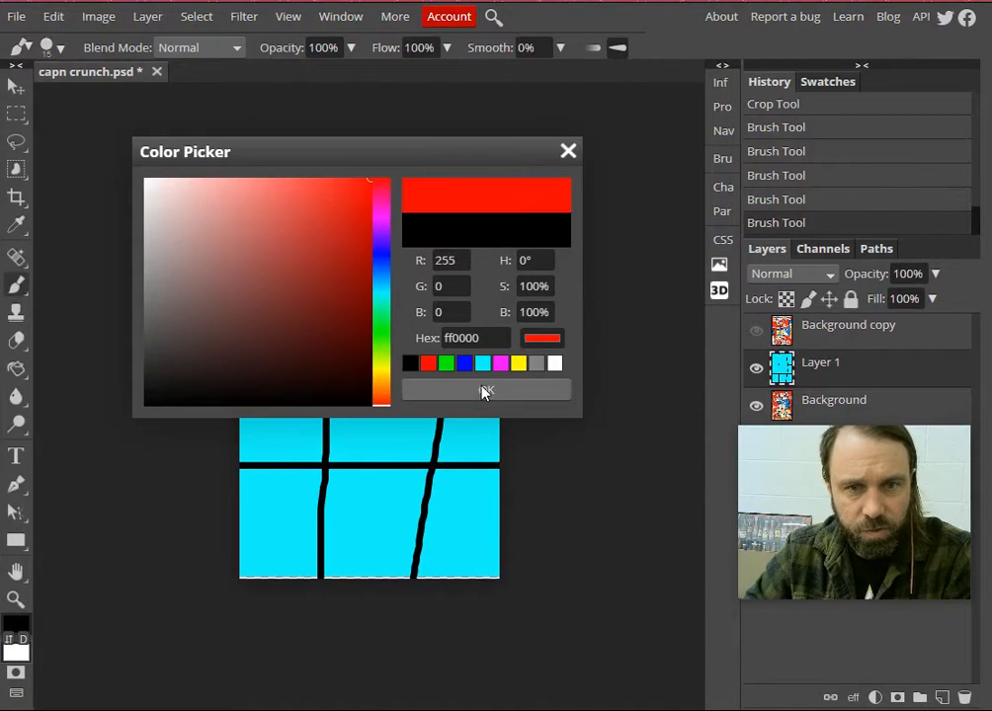
pyautogui.click(484, 388)
pyautogui.click(325, 345)
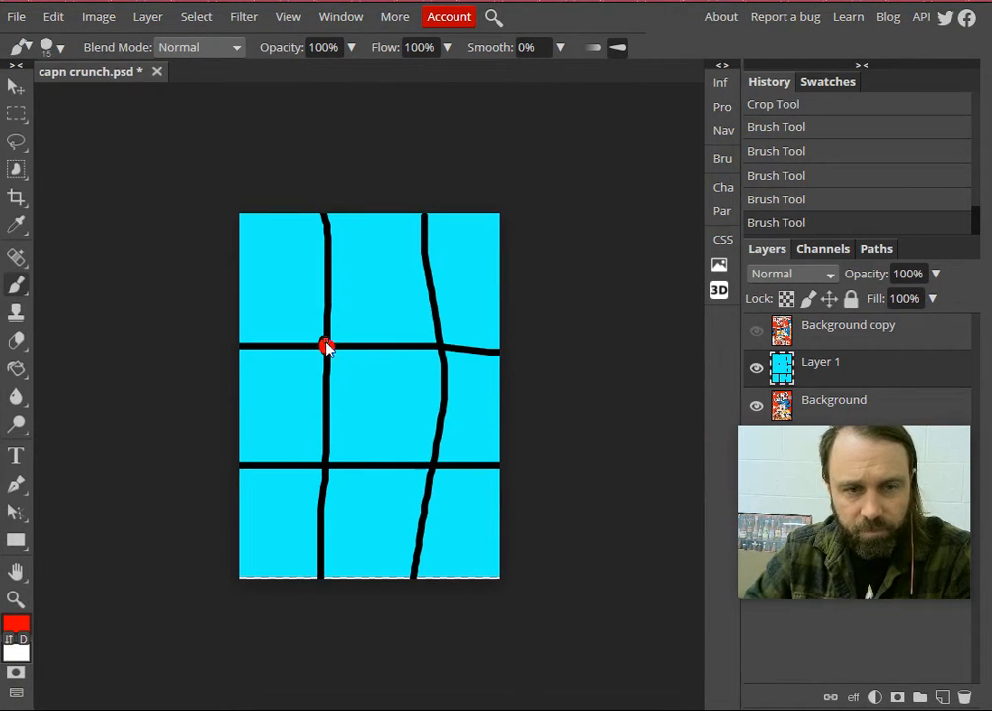
pyautogui.click(434, 344)
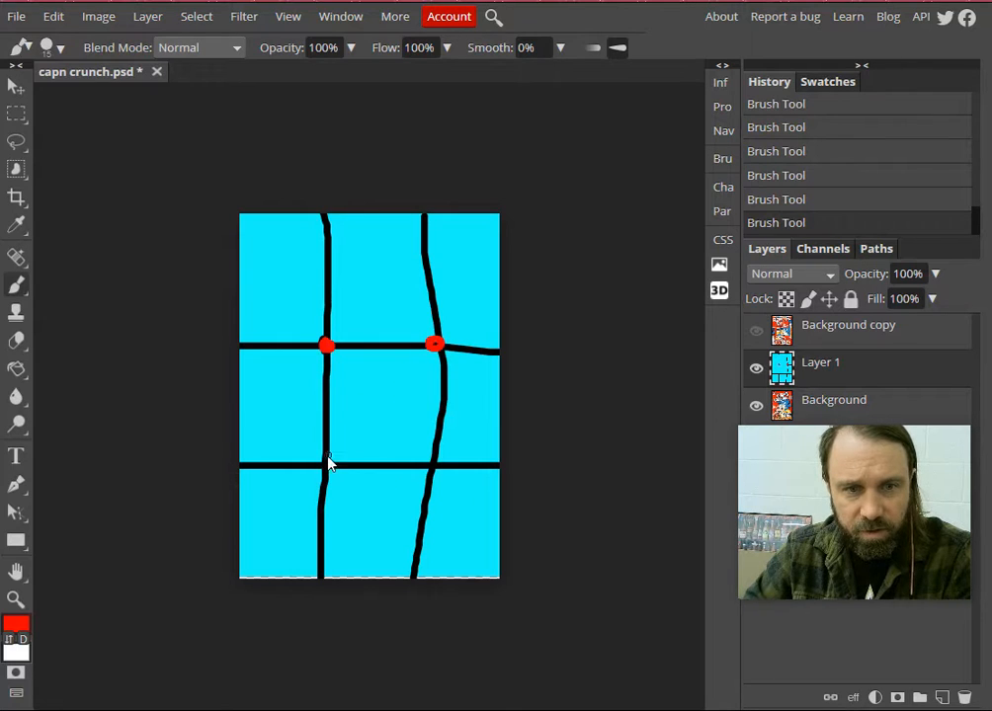
pyautogui.click(430, 464)
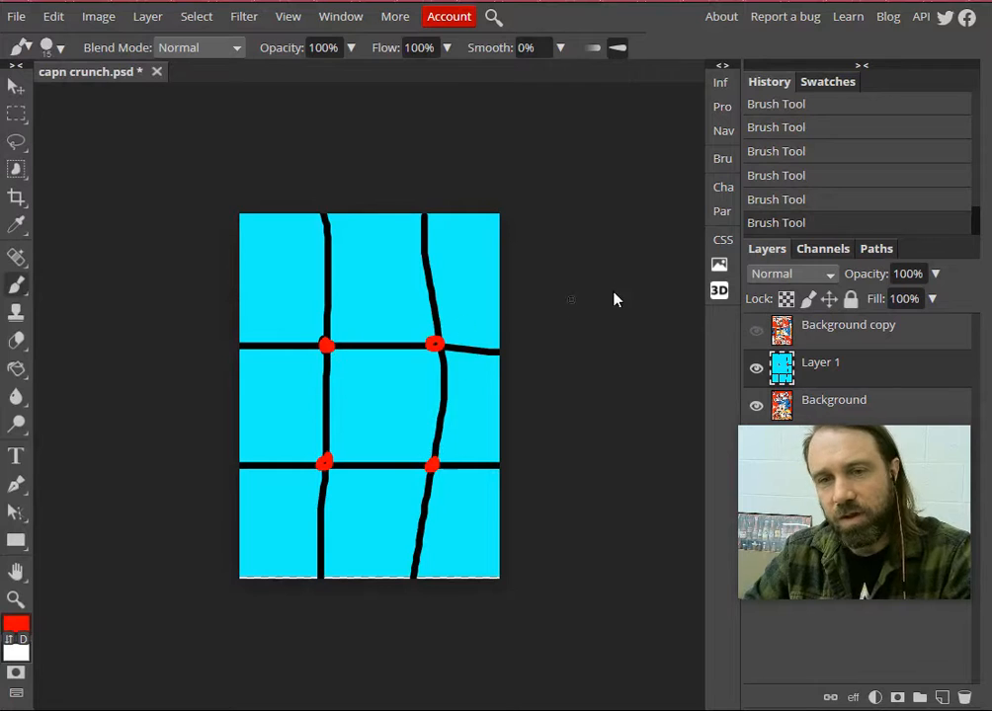
# Show the Background copy layer again, choose the Move tool, and hide Layer 1 so the original artwork fills the gaps
pyautogui.click(758, 333)
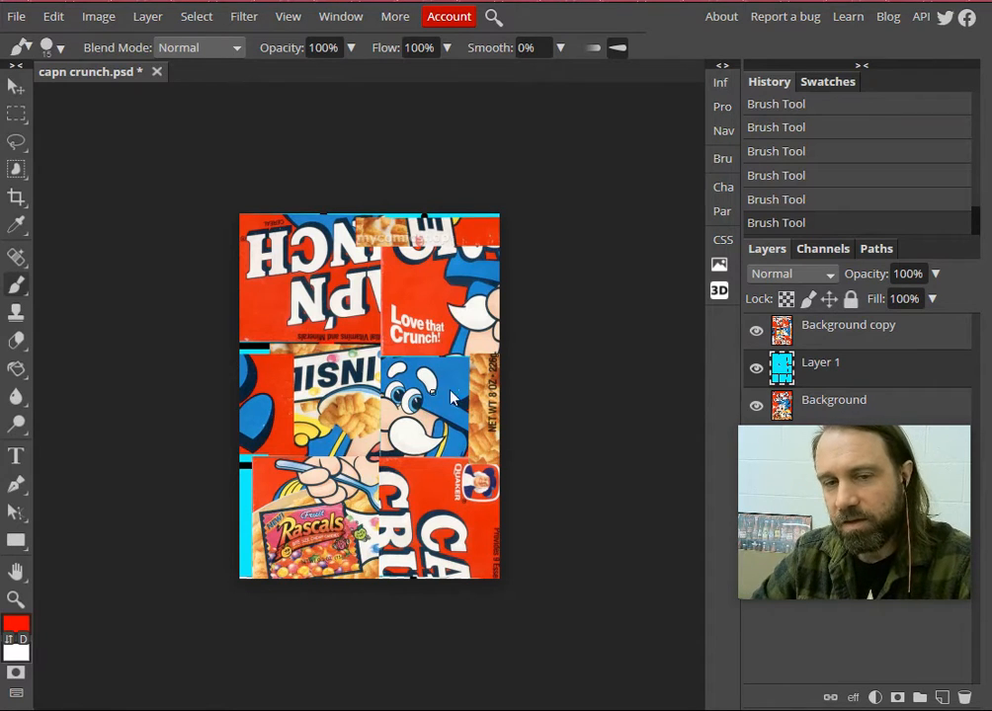
pyautogui.click(16, 87)
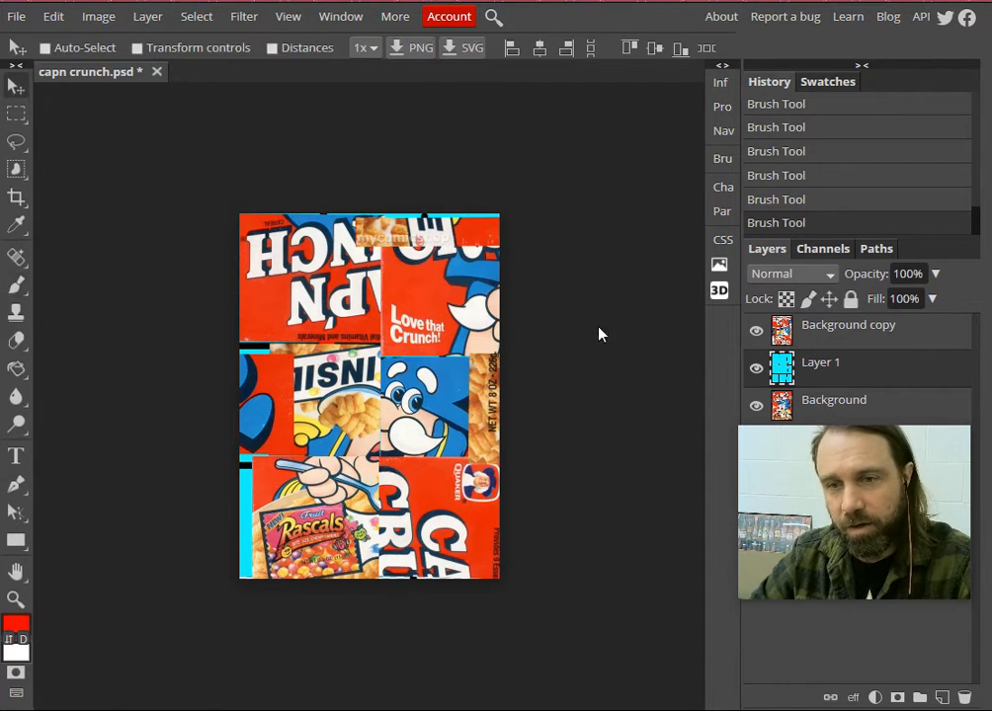
pyautogui.click(758, 371)
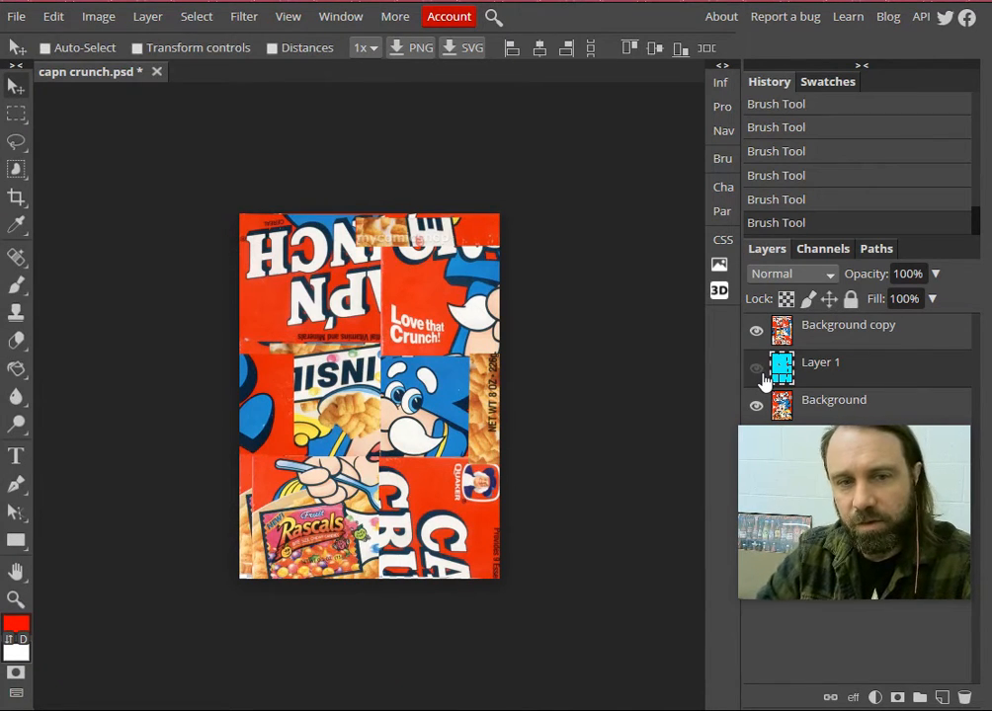
pyautogui.click(760, 374)
pyautogui.click(761, 374)
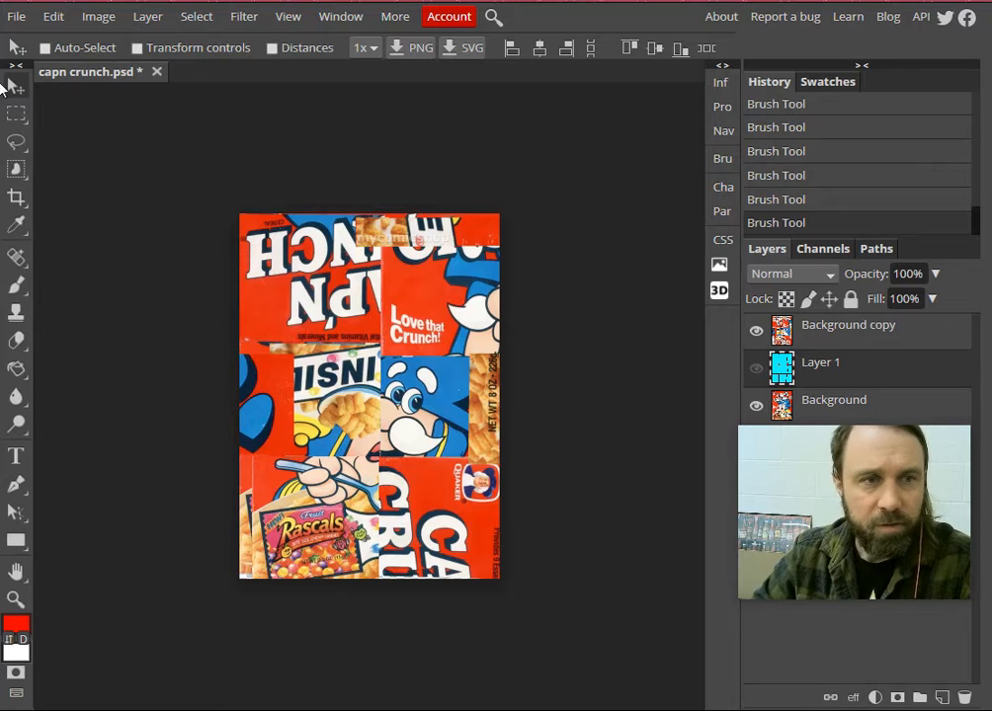
# Crop the collage tighter, trimming thin strips off its left and top edges and about a seventh of its height off the bottom
pyautogui.click(16, 197)
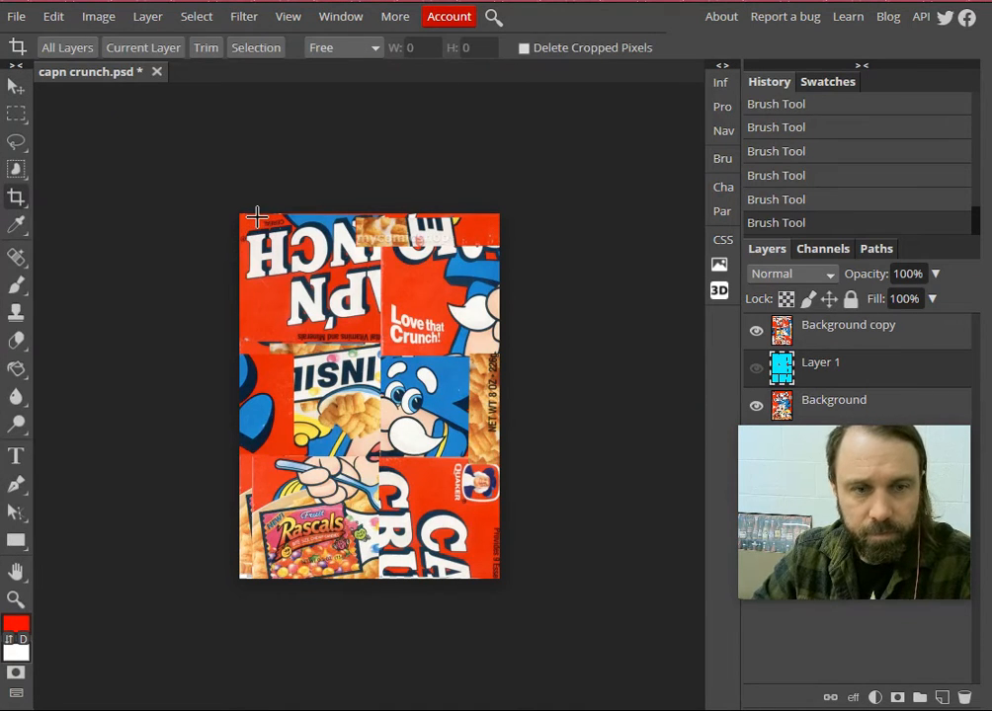
pyautogui.moveTo(257, 214); pyautogui.dragTo(499, 578)
pyautogui.moveTo(377, 210); pyautogui.dragTo(377, 222)
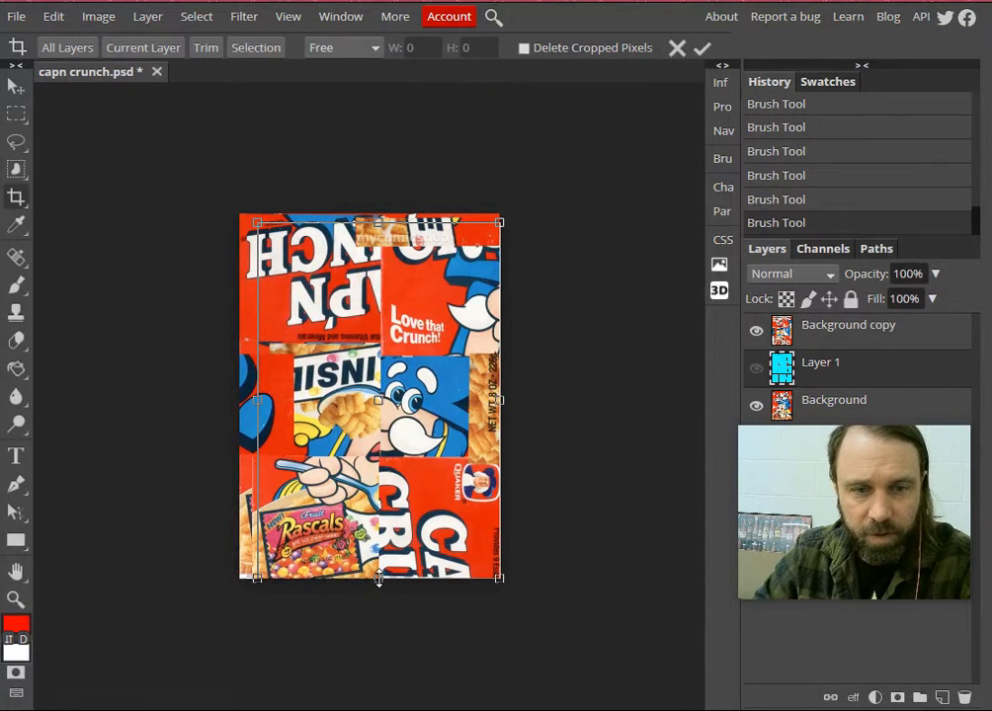
pyautogui.moveTo(378, 579); pyautogui.dragTo(377, 528)
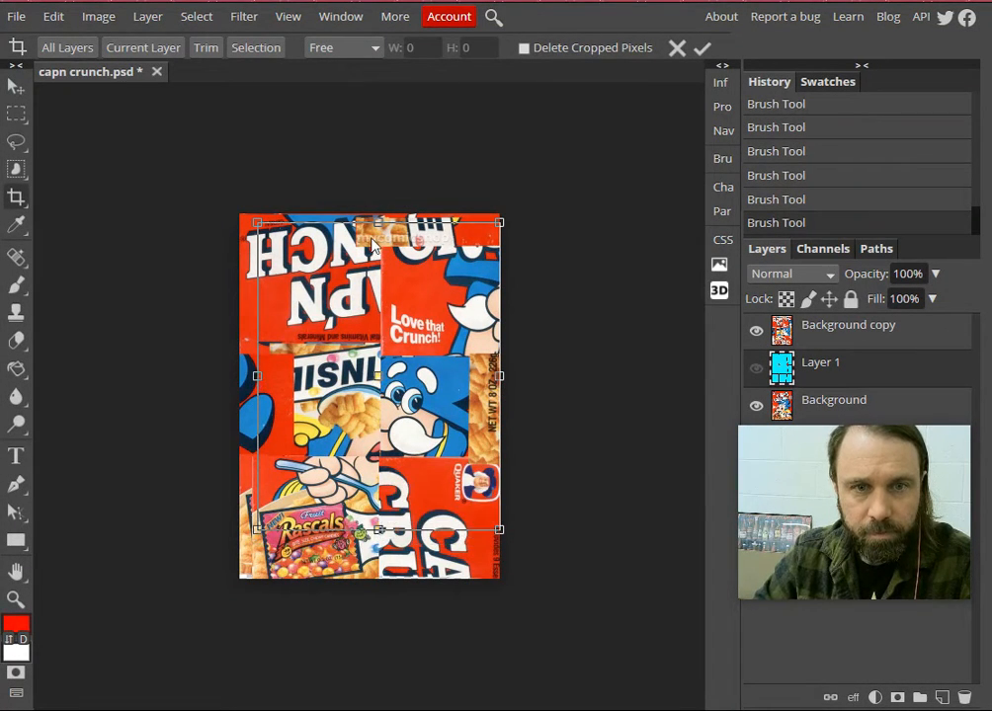
pyautogui.press('Return')
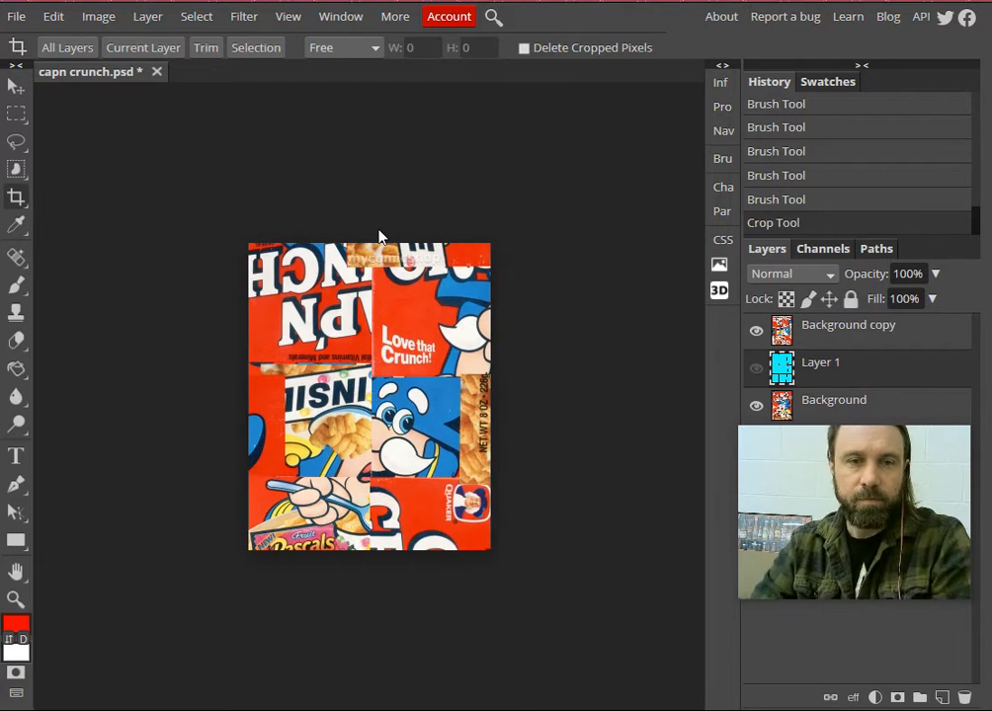